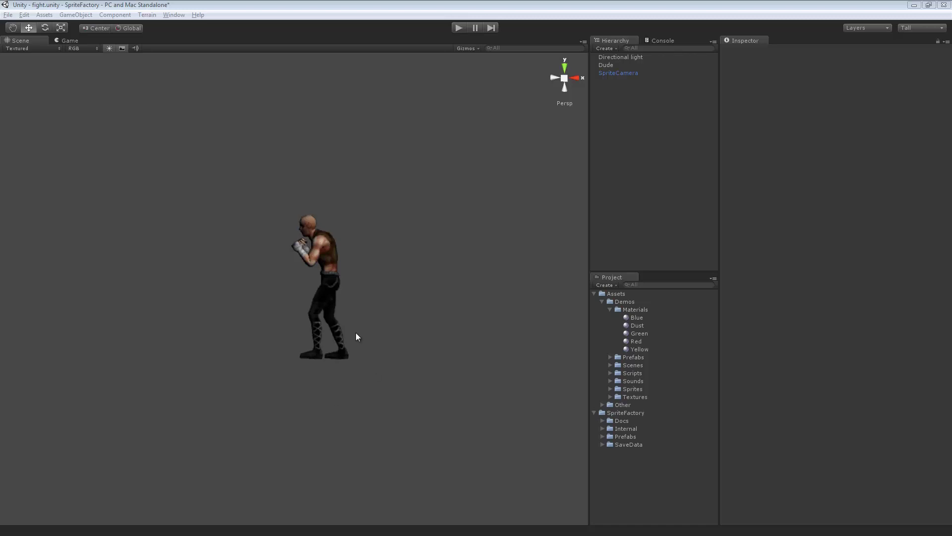
Select Dude and switch its SFSprite Material Set from Default to MaterialSet0.
left_click(333, 254)
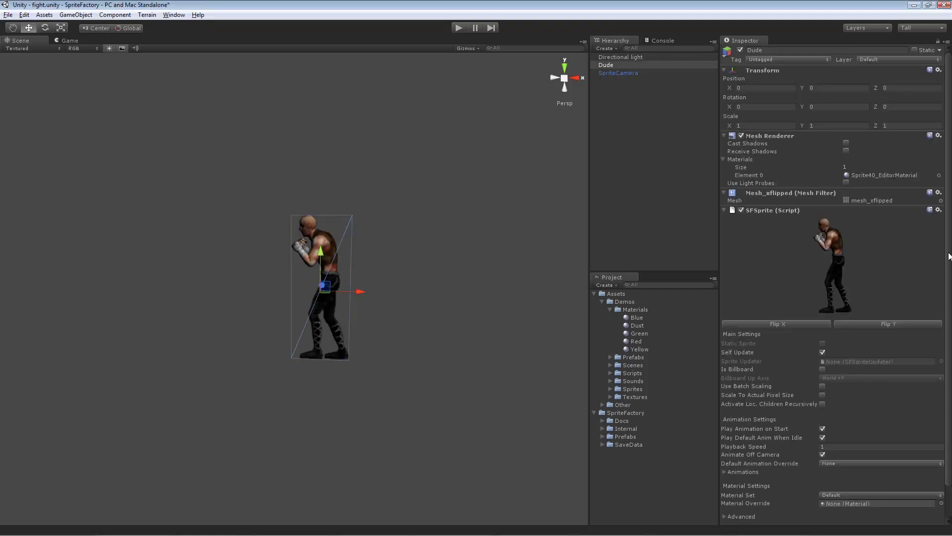
scroll(949, 256, "down", 2)
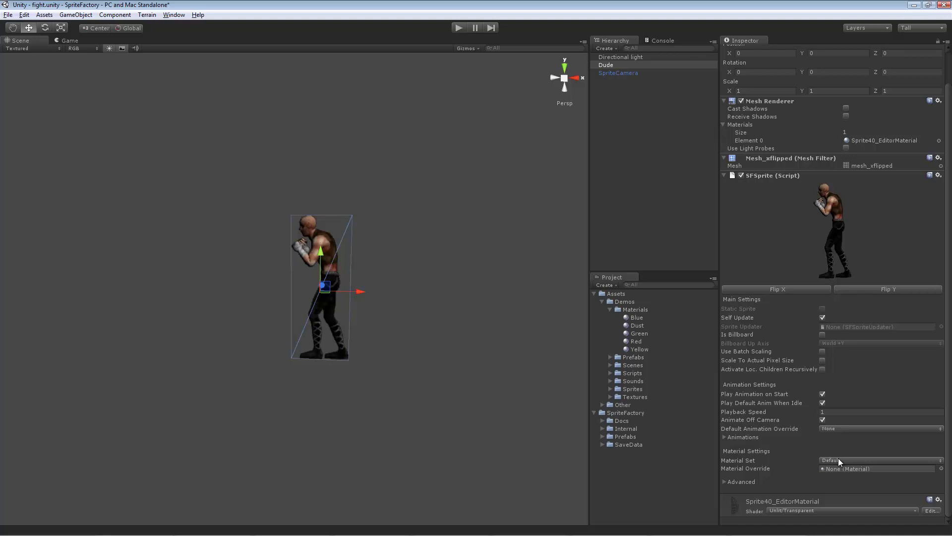
left_click(942, 462)
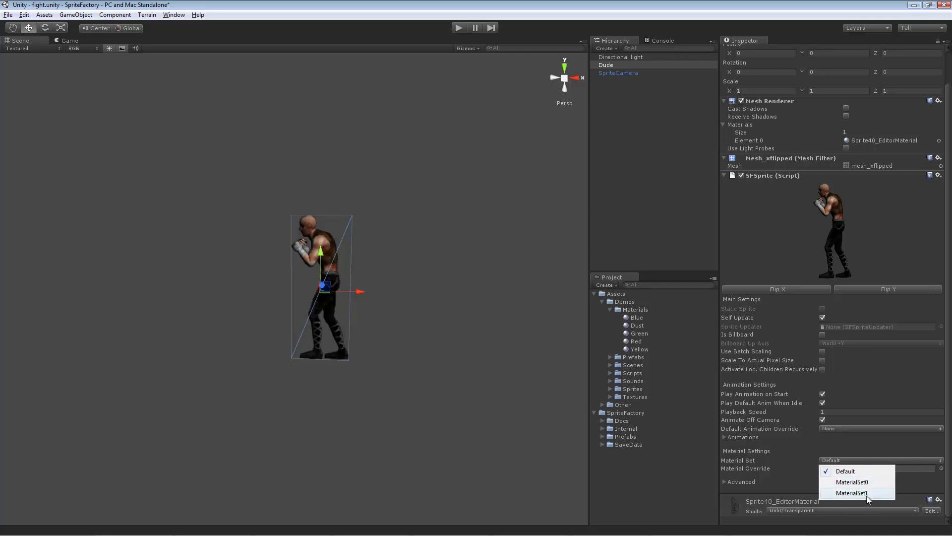
left_click(886, 467)
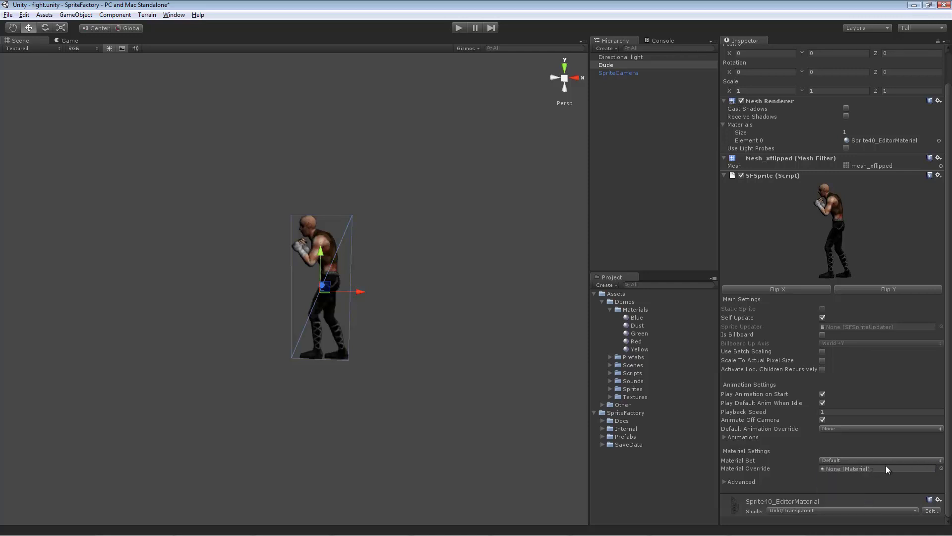
left_click(886, 462)
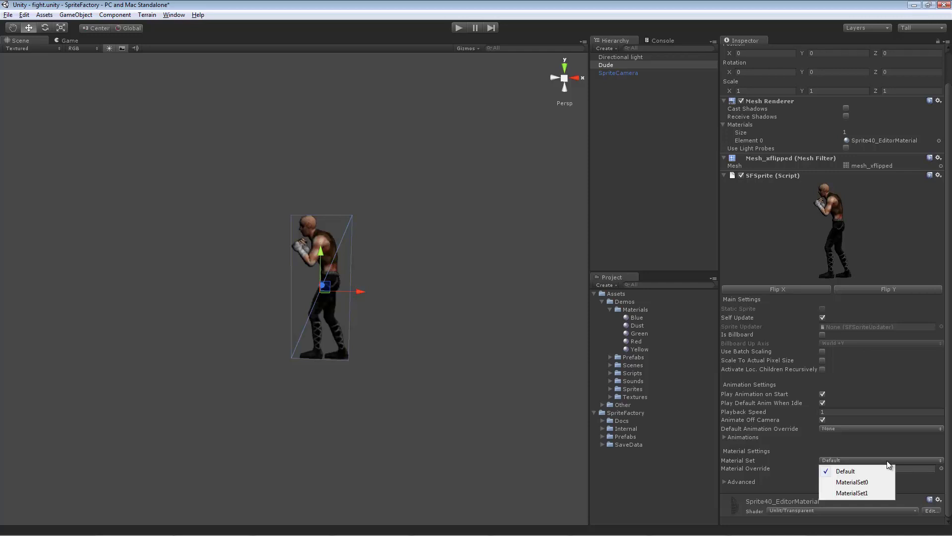
left_click(871, 481)
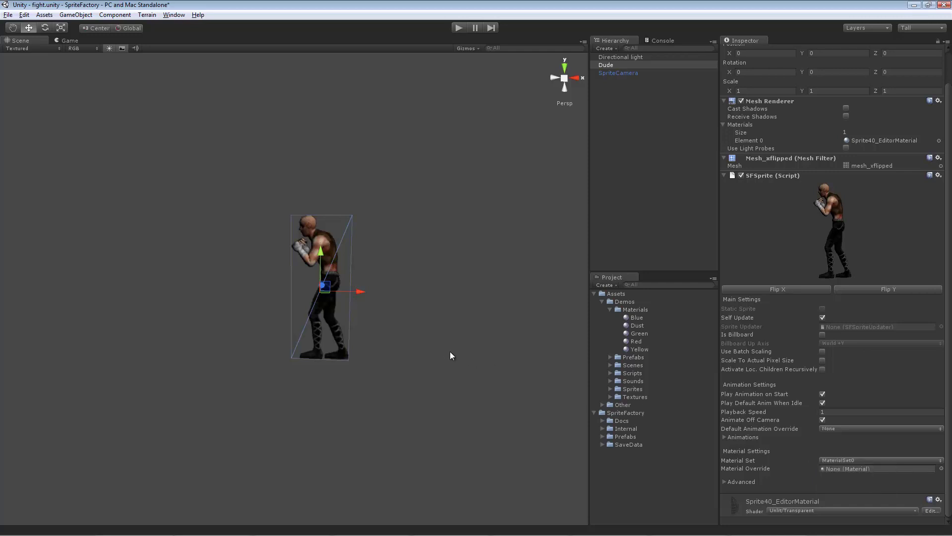
Run a quick play test, then reselect Dude and assign it MaterialSet1.
left_click(460, 28)
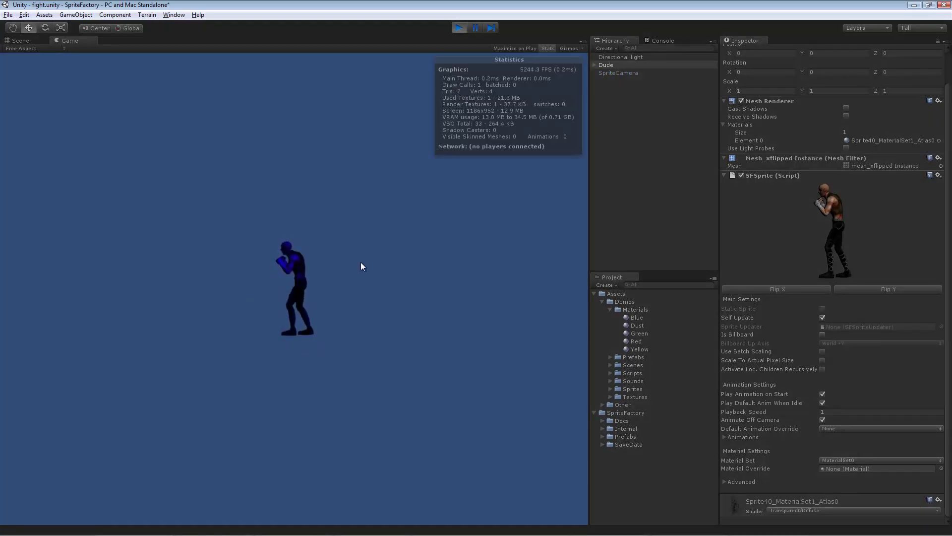
left_click(460, 27)
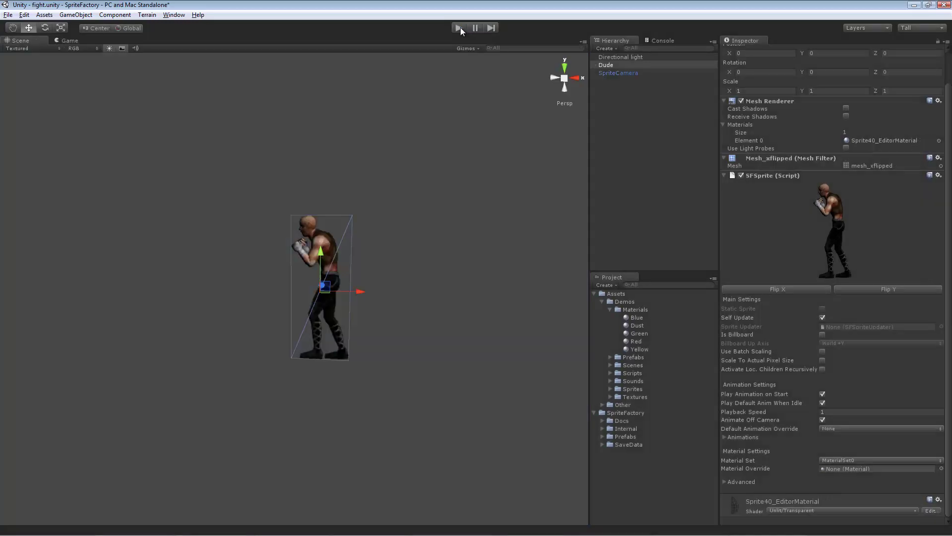
left_click(442, 321)
left_click(343, 271)
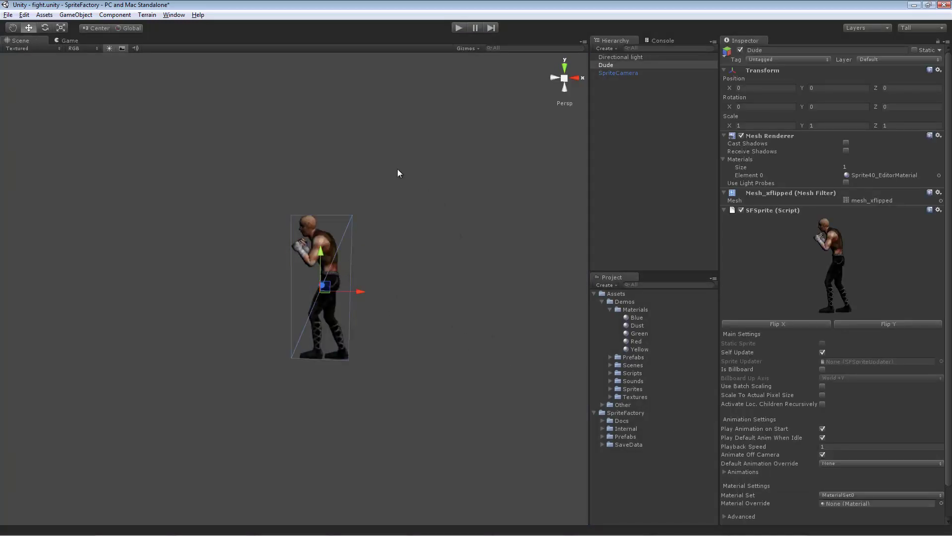
left_click(862, 495)
left_click(868, 527)
In play mode, preview Dude with MaterialSet0 (blue) and Default, then stop playing.
left_click(458, 28)
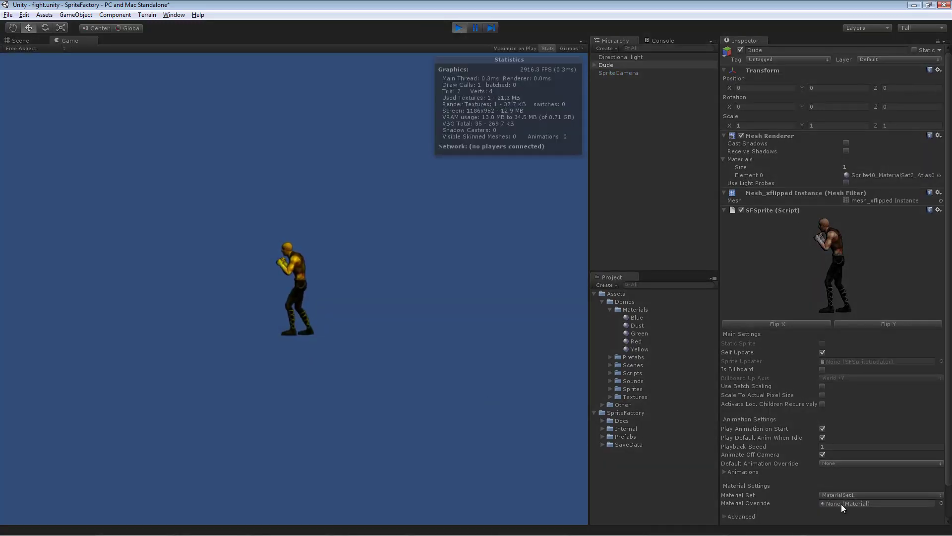
left_click(870, 495)
left_click(862, 518)
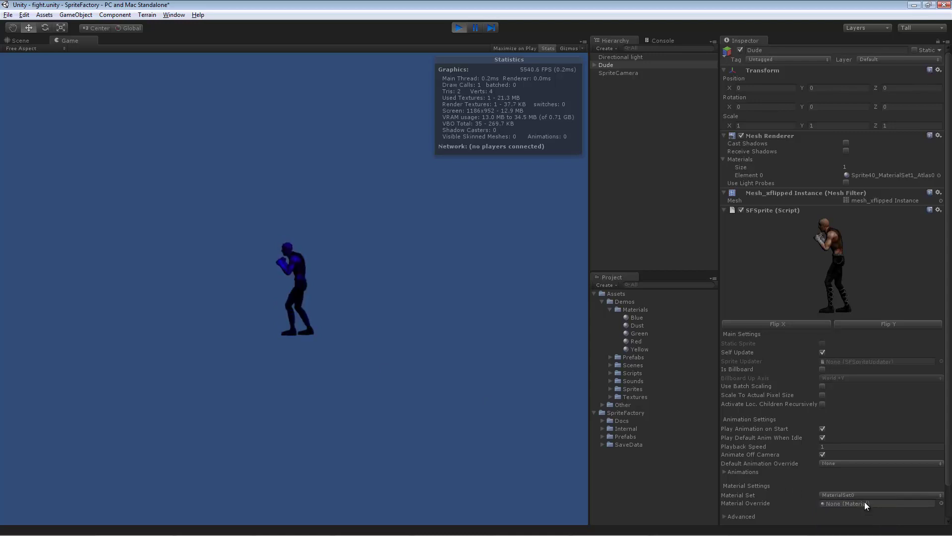
left_click(865, 496)
left_click(861, 504)
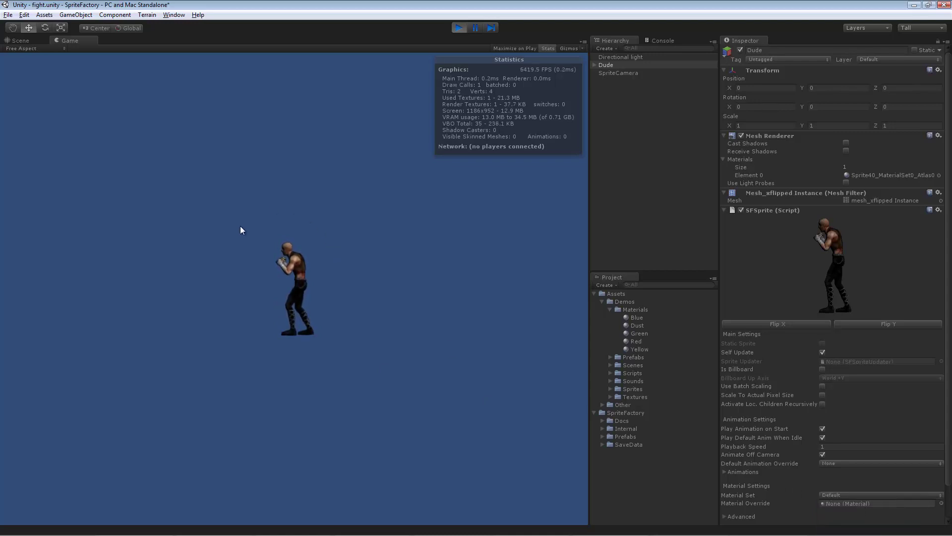
key("ctrl+p")
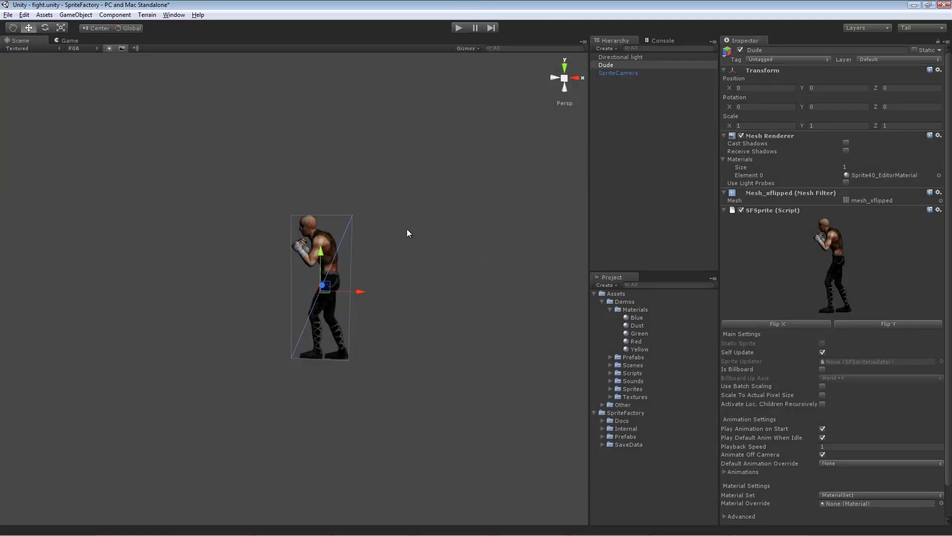
Open Window > Sprite Factory, load master sprite 0 : Dude, and edit its Material Sets.
left_click(184, 17)
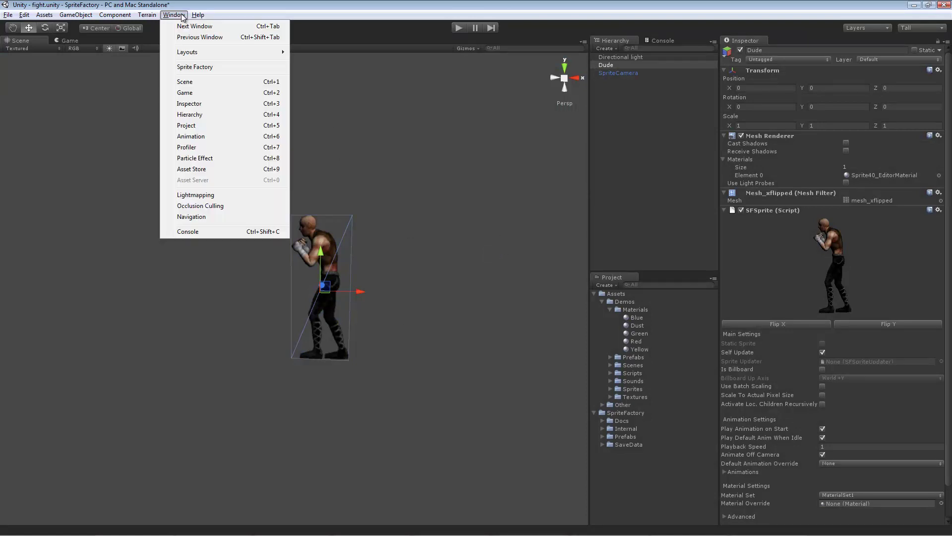
left_click(198, 70)
left_click(67, 203)
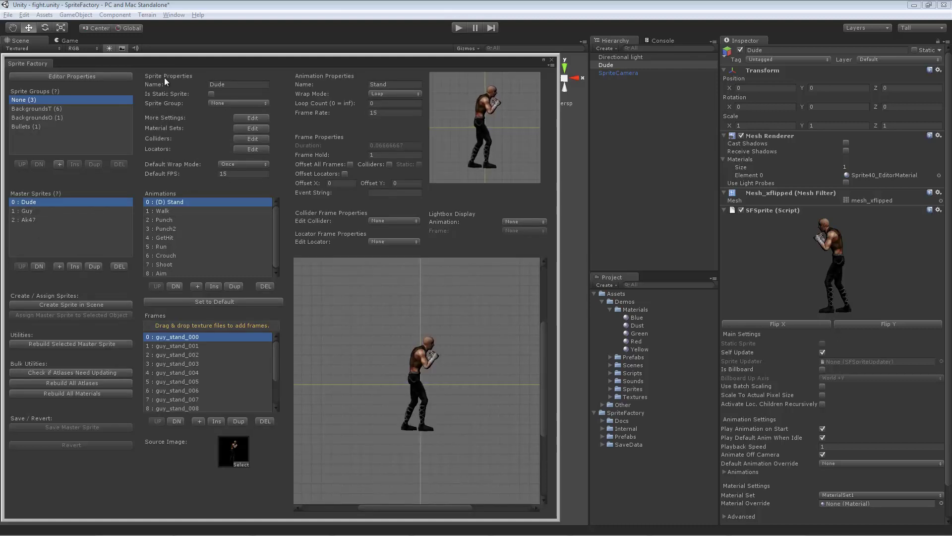
left_click(255, 128)
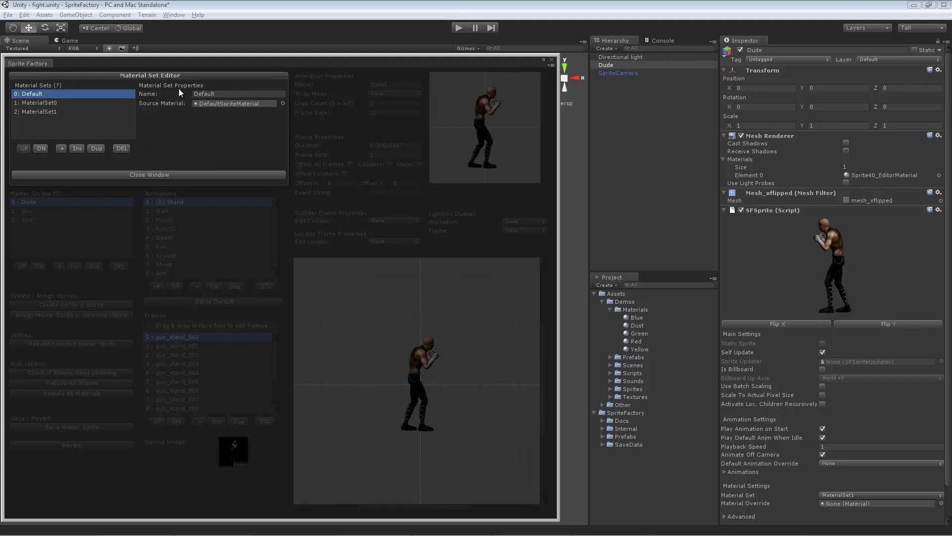
Browse the Default, MaterialSet0 and MaterialSet1 entries, and ping the default sprite material in the project.
left_click(52, 104)
left_click(50, 112)
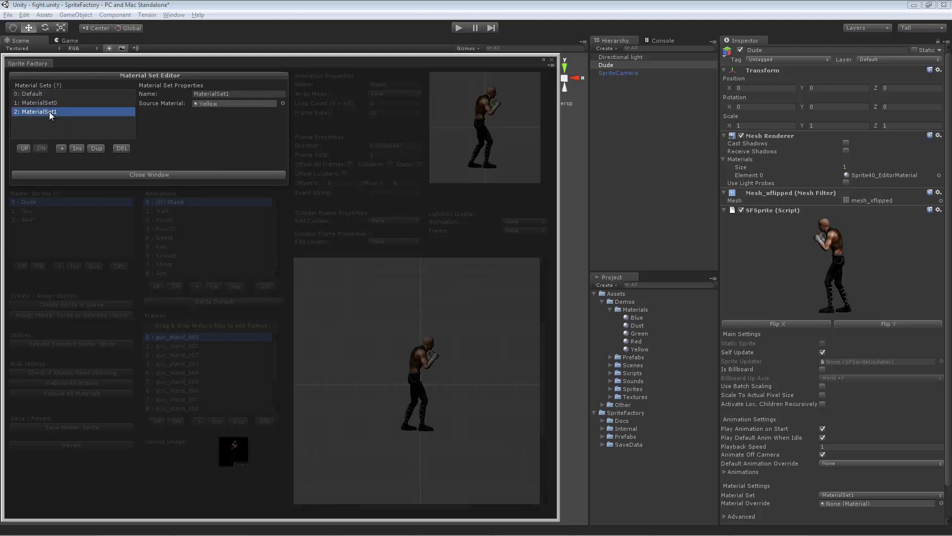
left_click(55, 96)
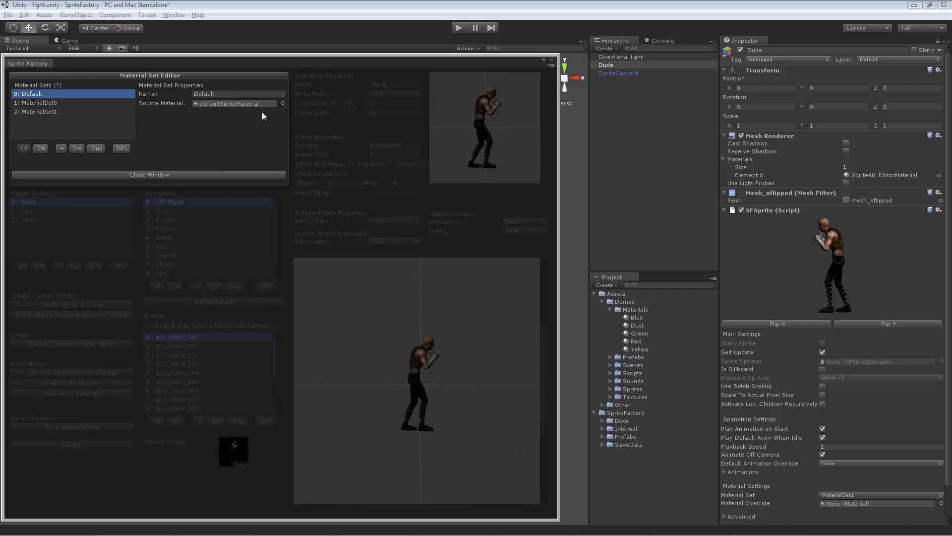
left_click(223, 105)
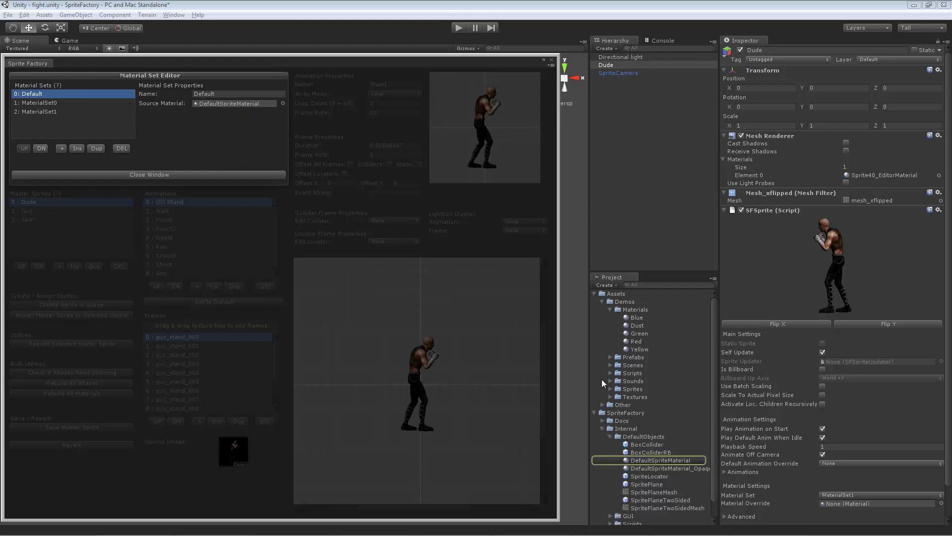
left_click(610, 437)
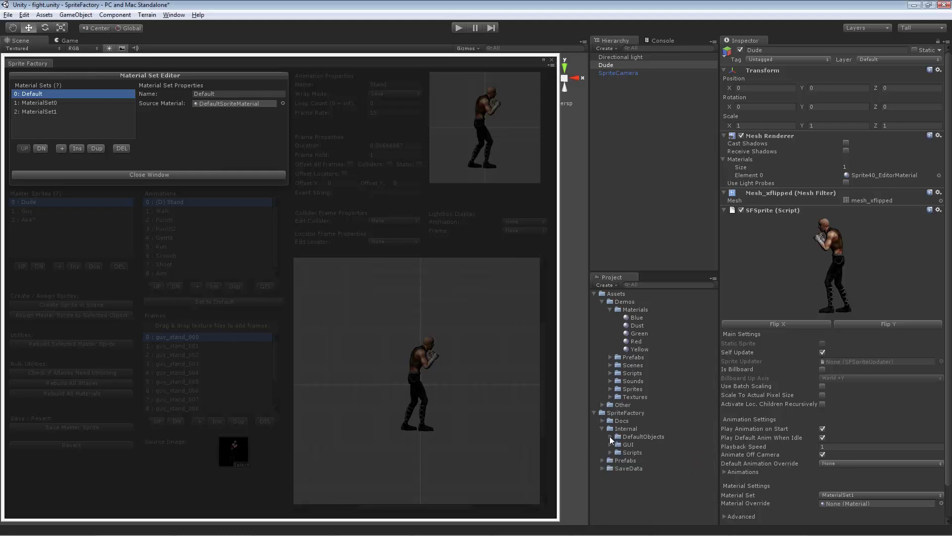
Cycle through the material sets again, ending on MaterialSet0 with its Blue source material.
left_click(66, 102)
left_click(65, 112)
left_click(70, 95)
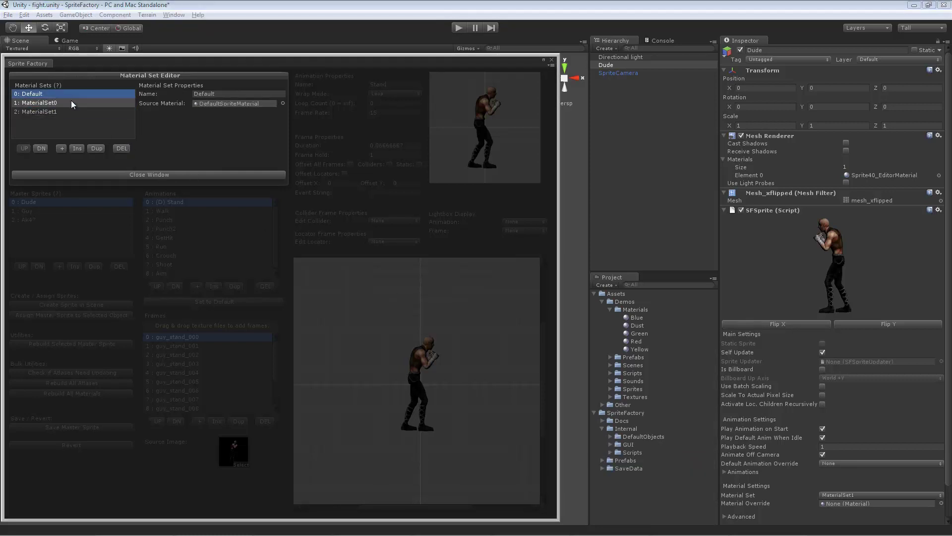
left_click(71, 102)
left_click(74, 110)
left_click(69, 93)
left_click(72, 101)
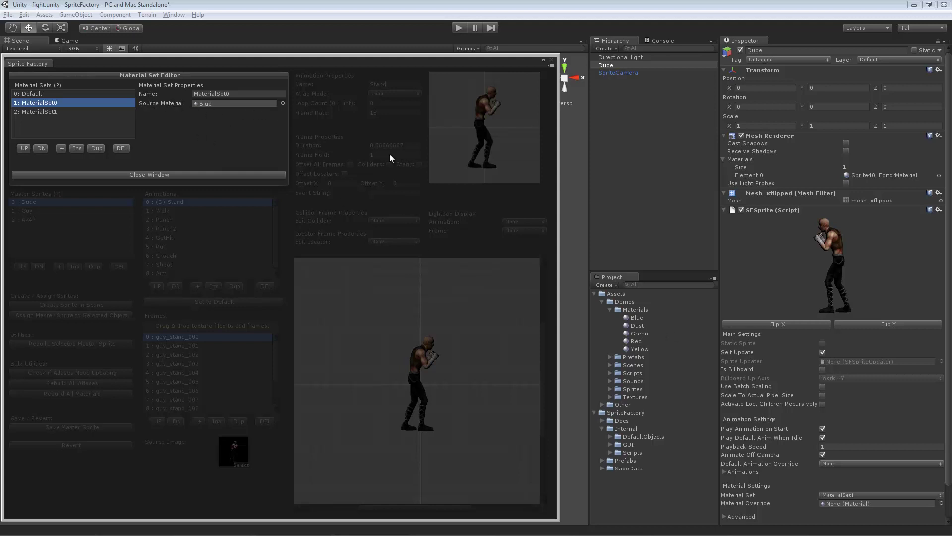
Ping and select the Blue material, then inspect its solid blue Main Color in the picker.
left_click(204, 103)
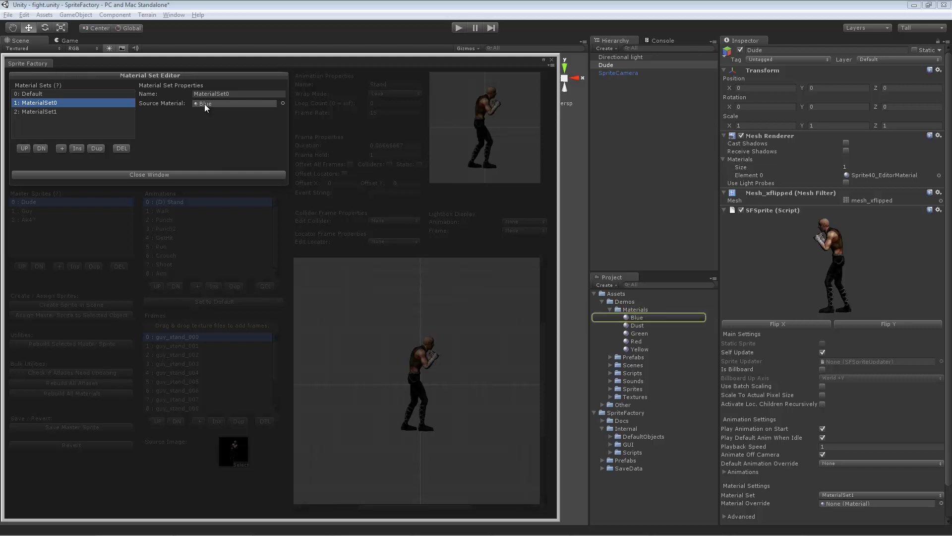
left_click(636, 317)
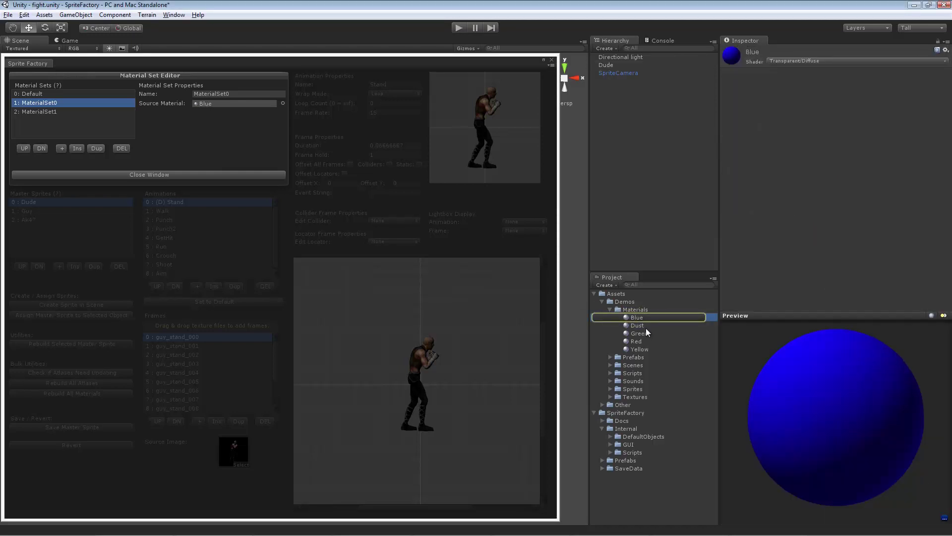
left_click(909, 51)
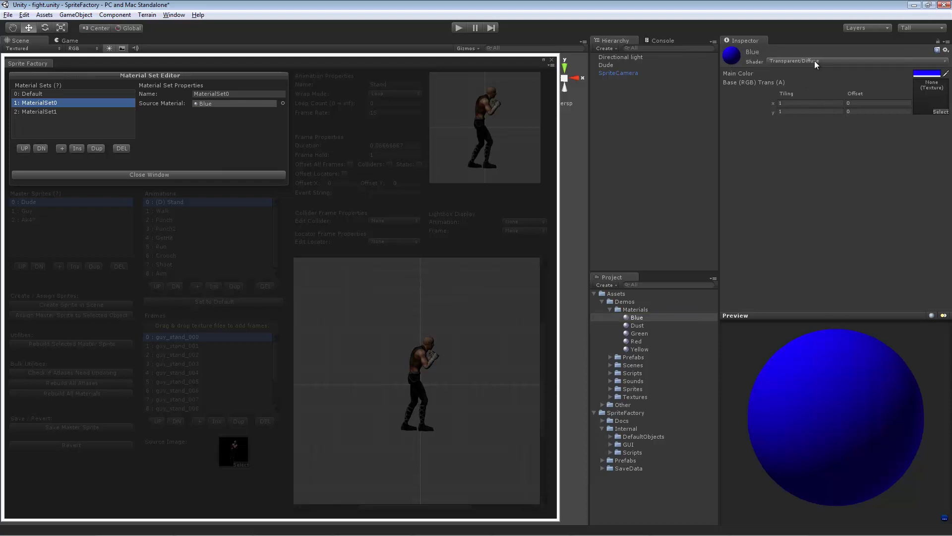
left_click(929, 74)
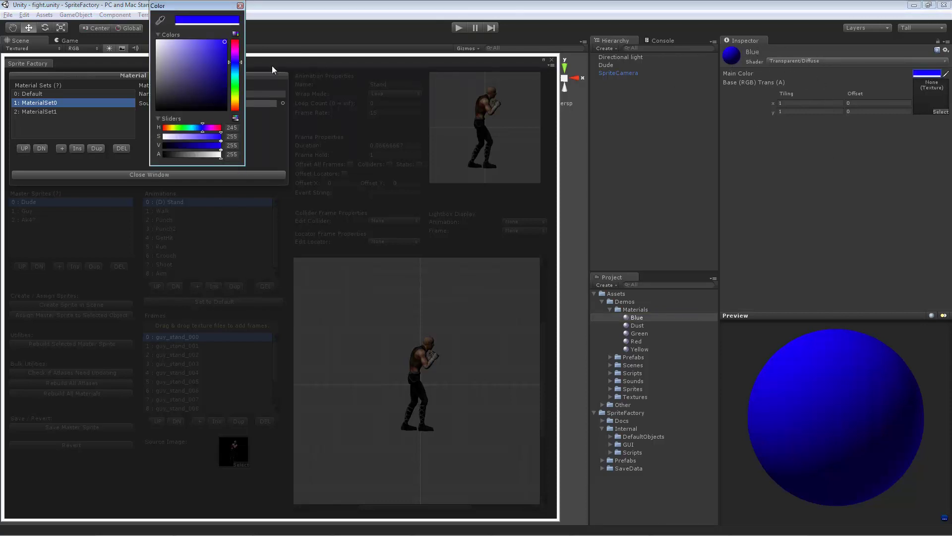
left_click(240, 6)
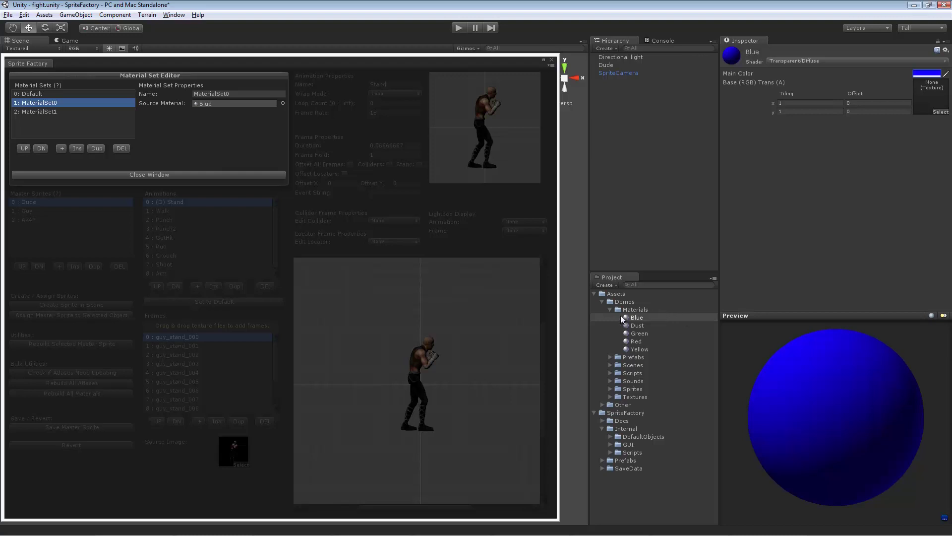
left_click(874, 62)
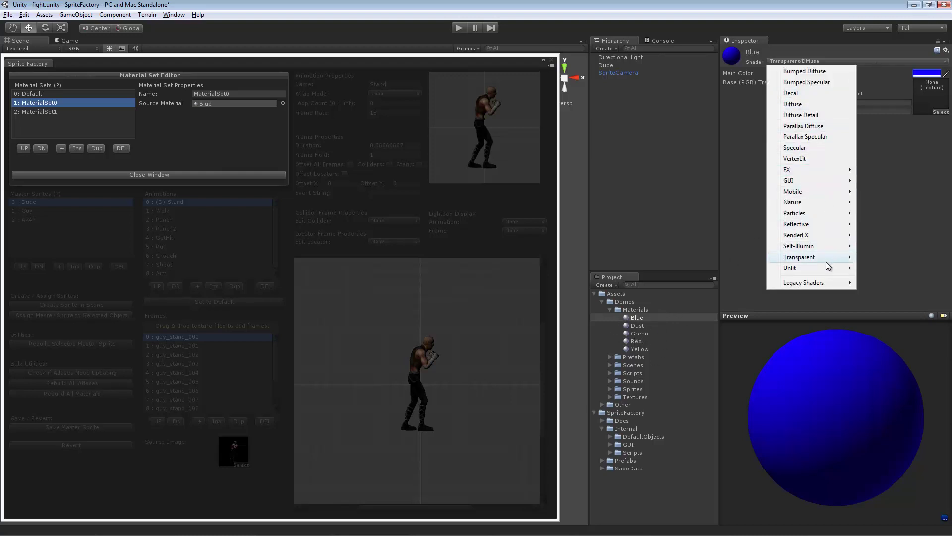
mouse_move(829, 263)
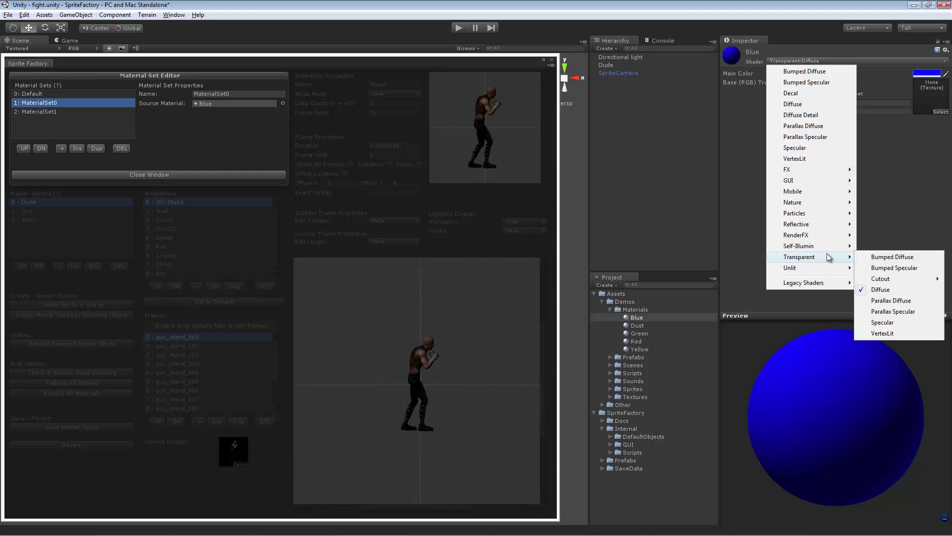
left_click(904, 142)
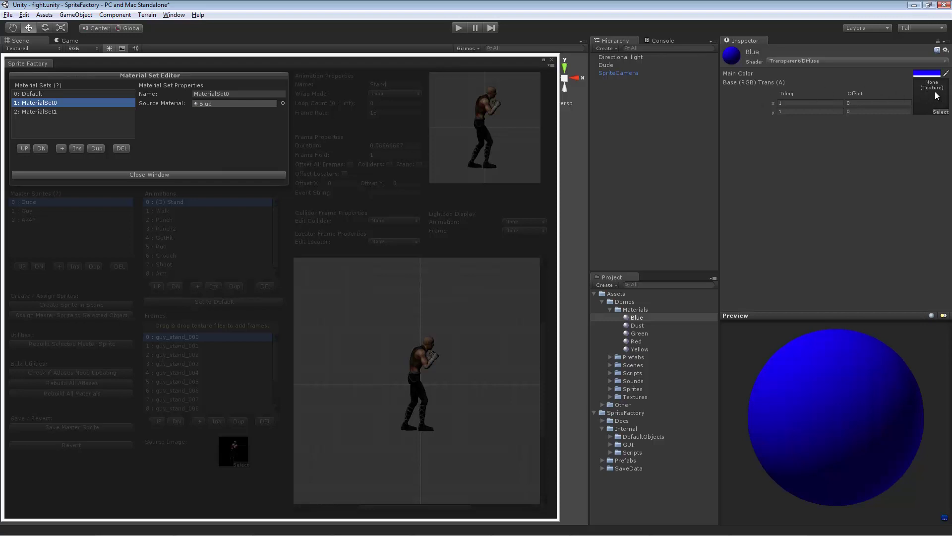
left_click(935, 62)
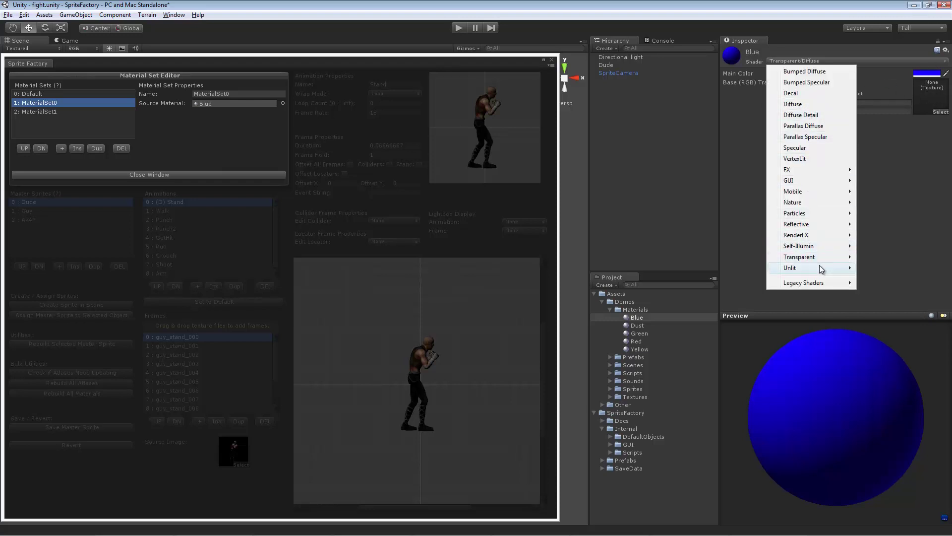
mouse_move(840, 176)
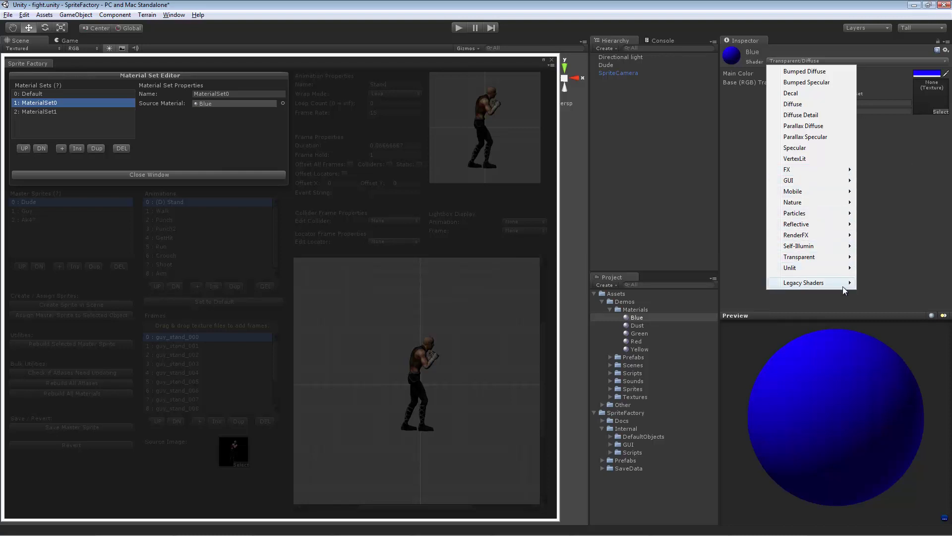
mouse_move(847, 286)
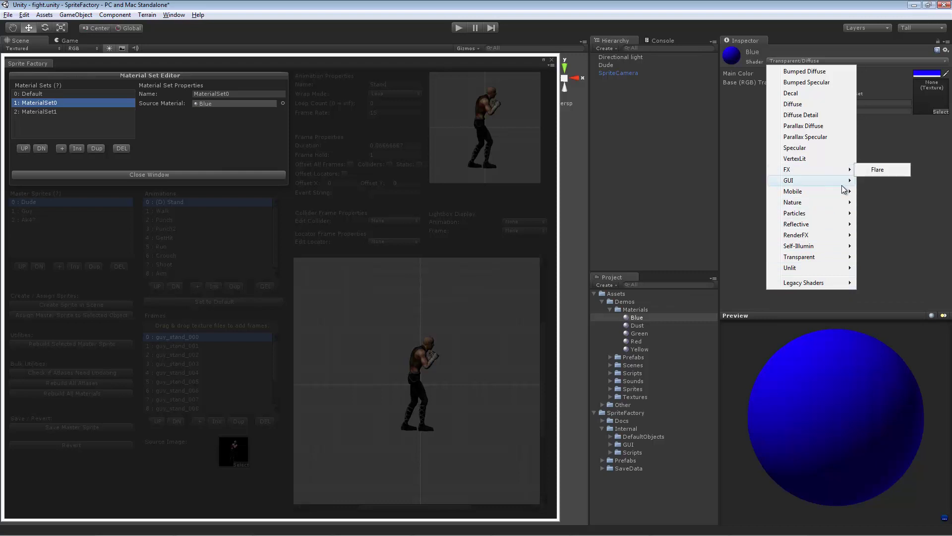
left_click(908, 129)
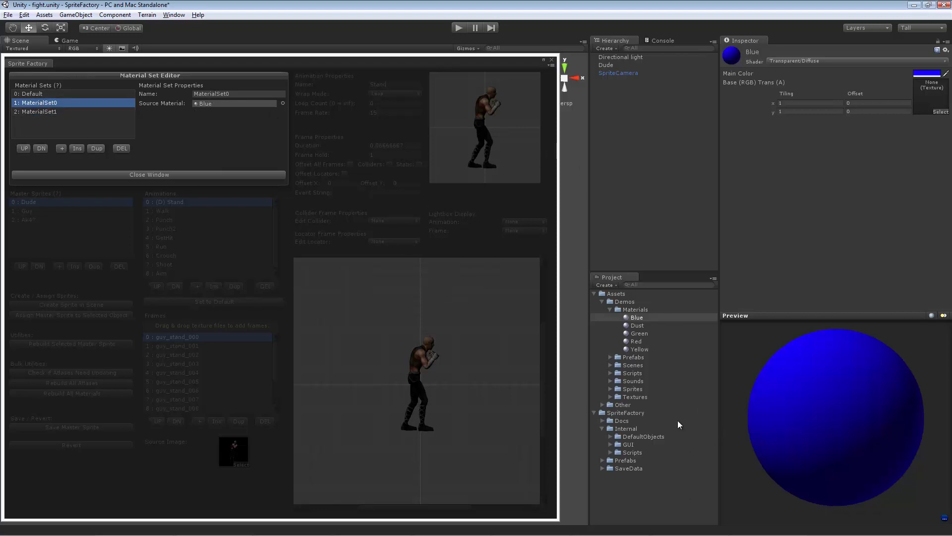
Expand SaveData > Materials, widen the Project panel, and glance over the Sprite40 atlas materials.
left_click(603, 467)
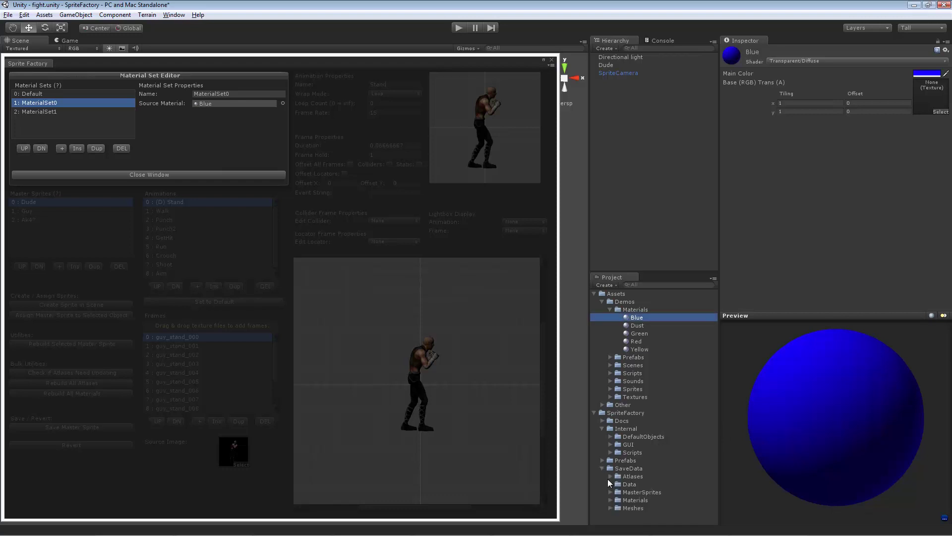
left_click(611, 499)
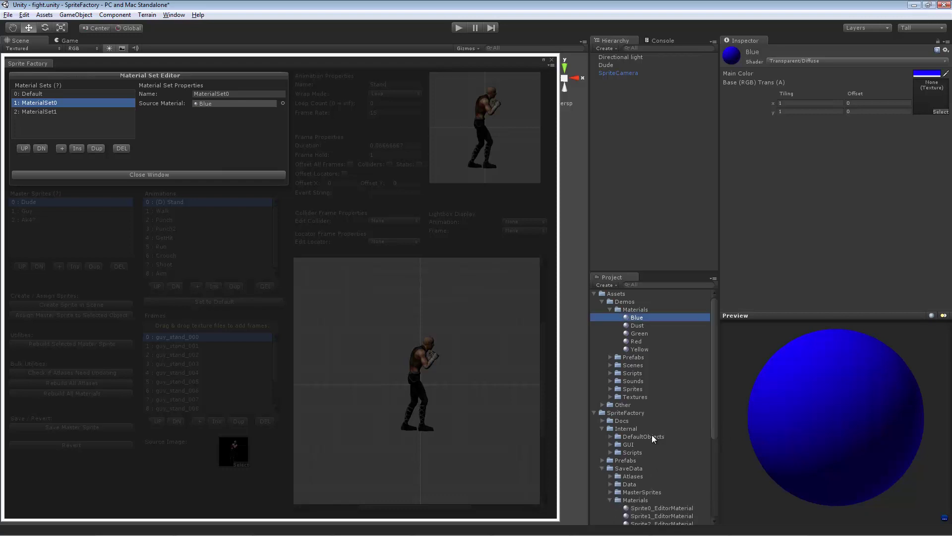
scroll(652, 435, "down", 5)
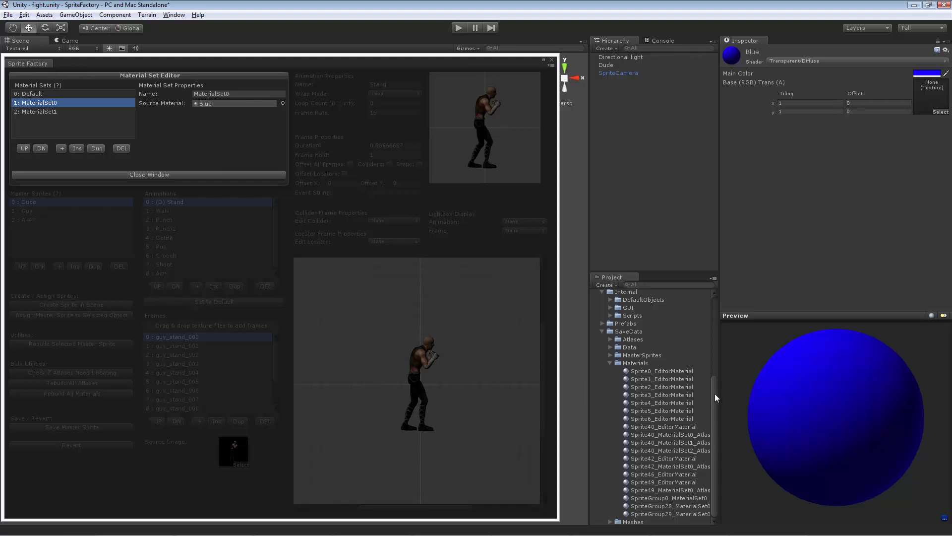
left_click_drag(716, 394, 751, 394)
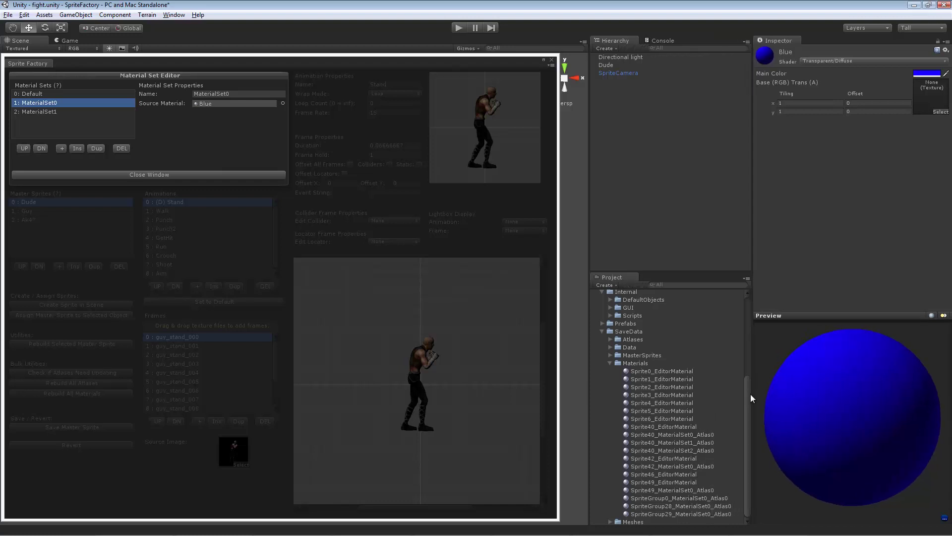
left_click(701, 435)
left_click(704, 442)
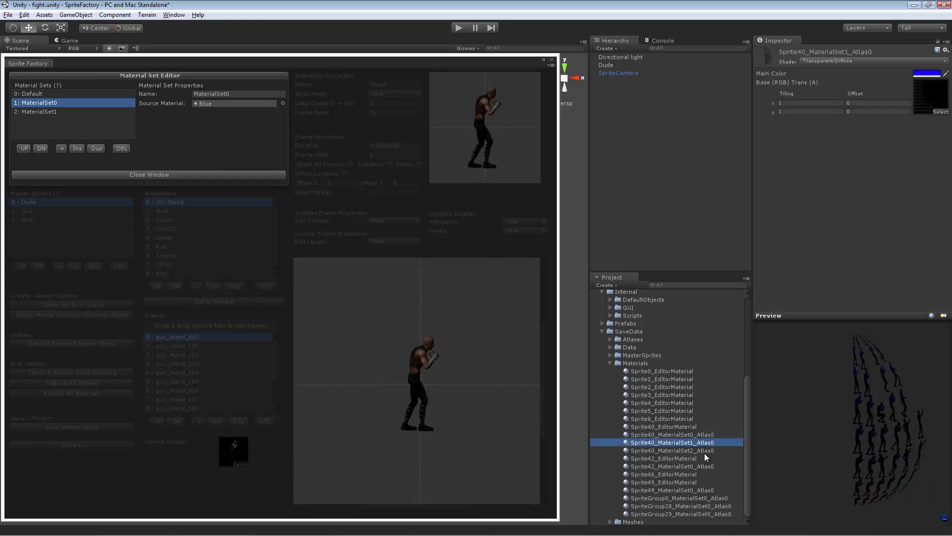
left_click(705, 450)
left_click(705, 442)
left_click(707, 435)
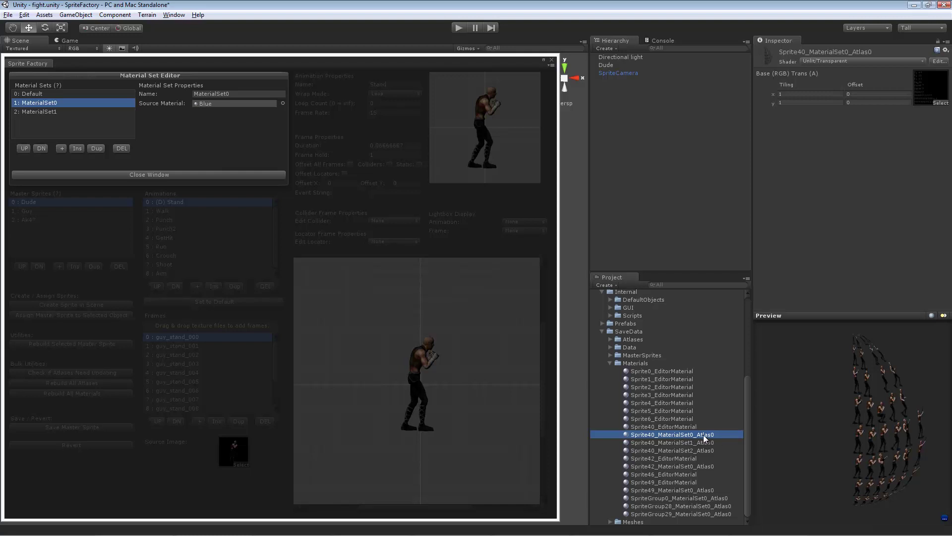
Compare the Sprite40 atlas materials: unlit MaterialSet0, blue MaterialSet1 and yellow MaterialSet2.
left_click(699, 441)
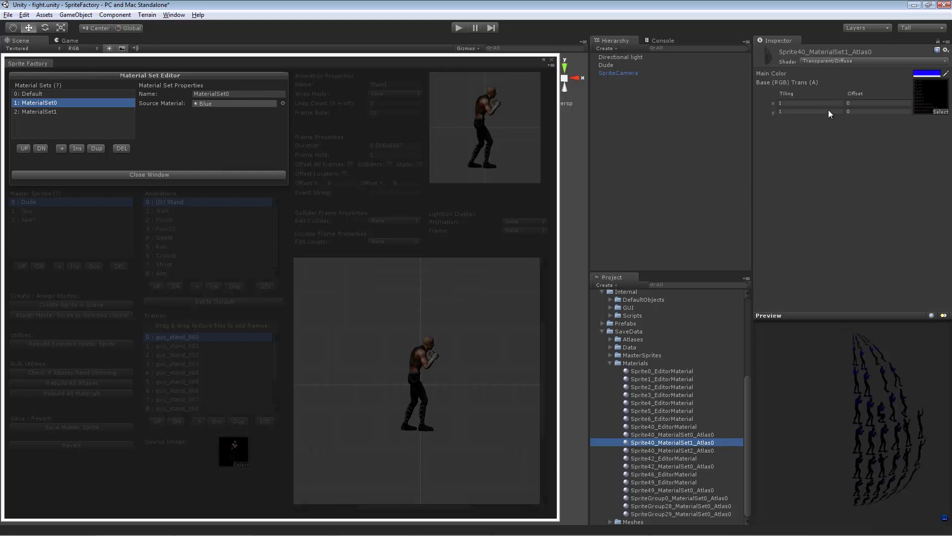
left_click(700, 451)
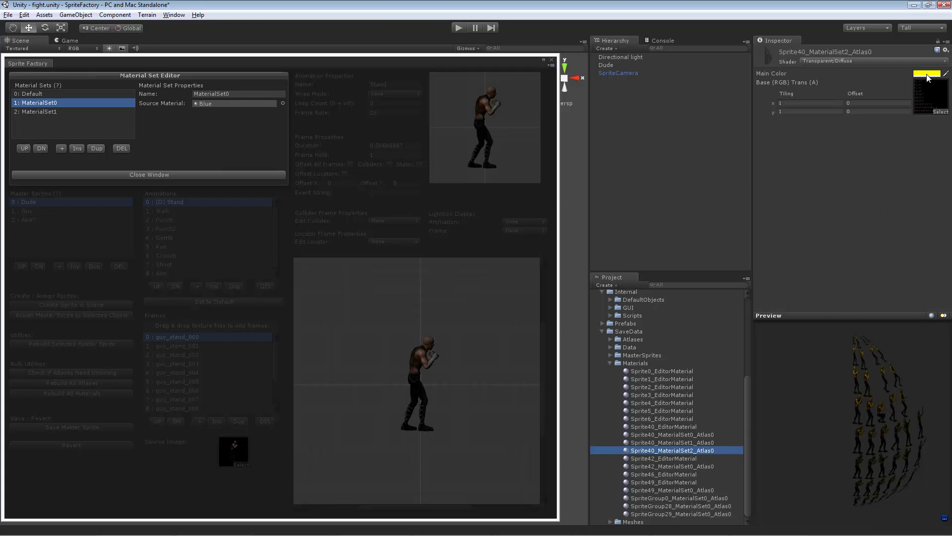
left_click(712, 443)
left_click(710, 435)
left_click(711, 443)
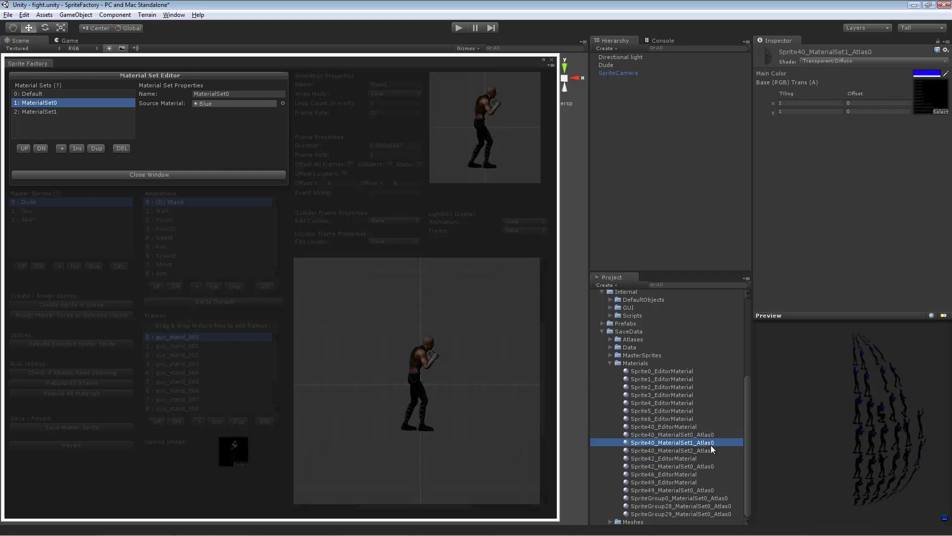
left_click(713, 451)
left_click(713, 443)
left_click(713, 435)
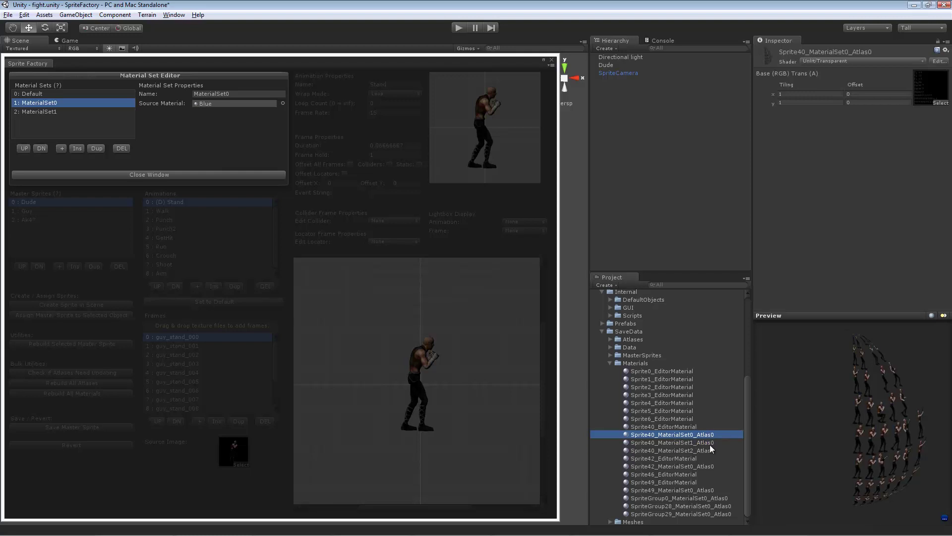
left_click(713, 443)
left_click(713, 450)
left_click(713, 435)
Select the Blue demo material in the Project panel and close the Material Set Editor.
left_click_drag(747, 421, 744, 341)
left_click(640, 326)
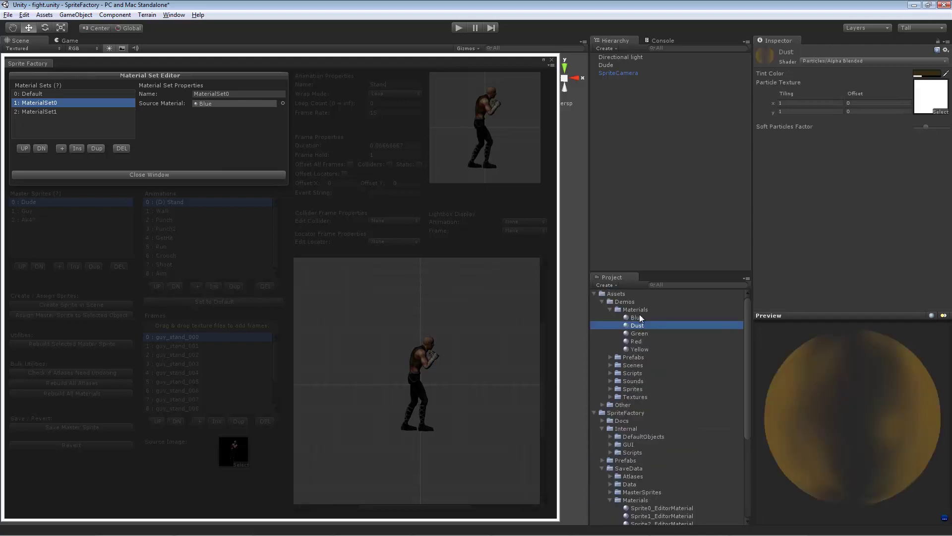
left_click(645, 318)
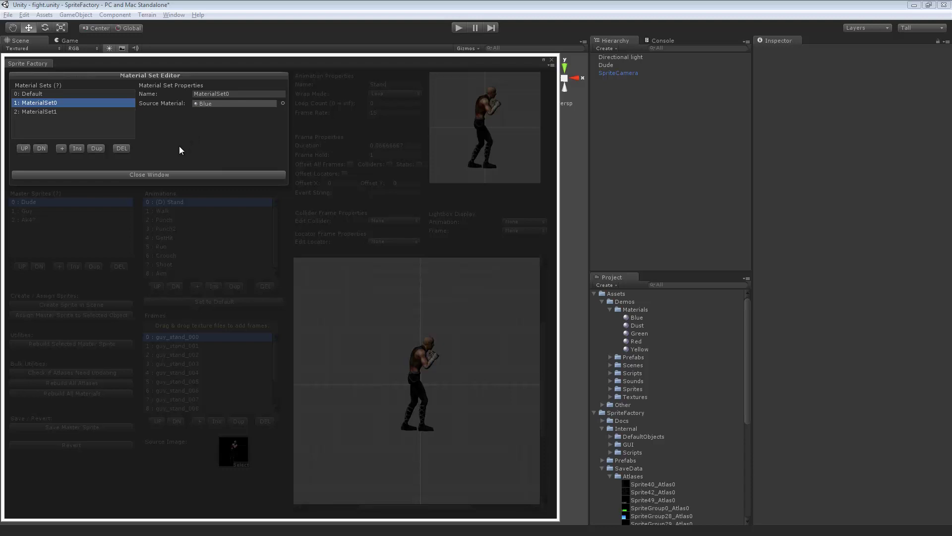
left_click(191, 174)
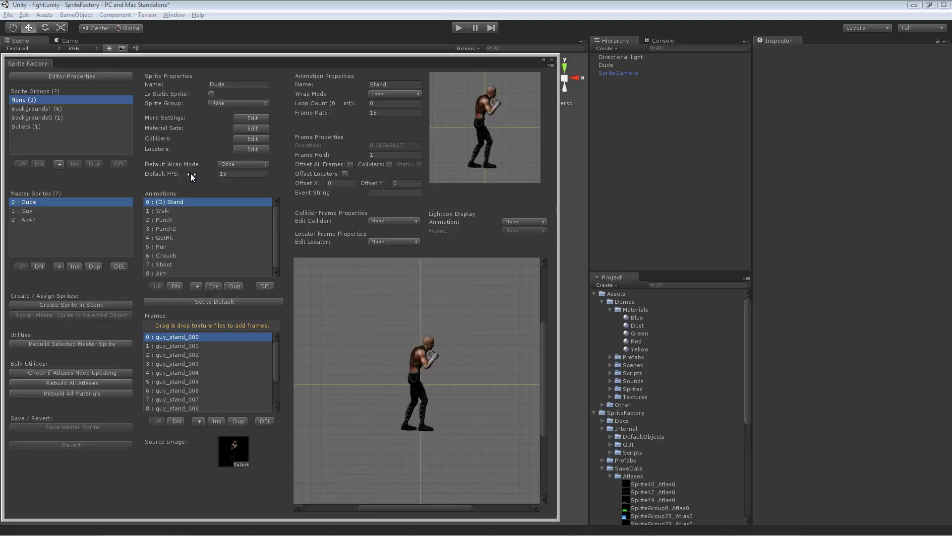
Shift the Blue material's main colour hue to magenta, then recheck the atlas materials.
left_click(639, 321)
left_click(638, 318)
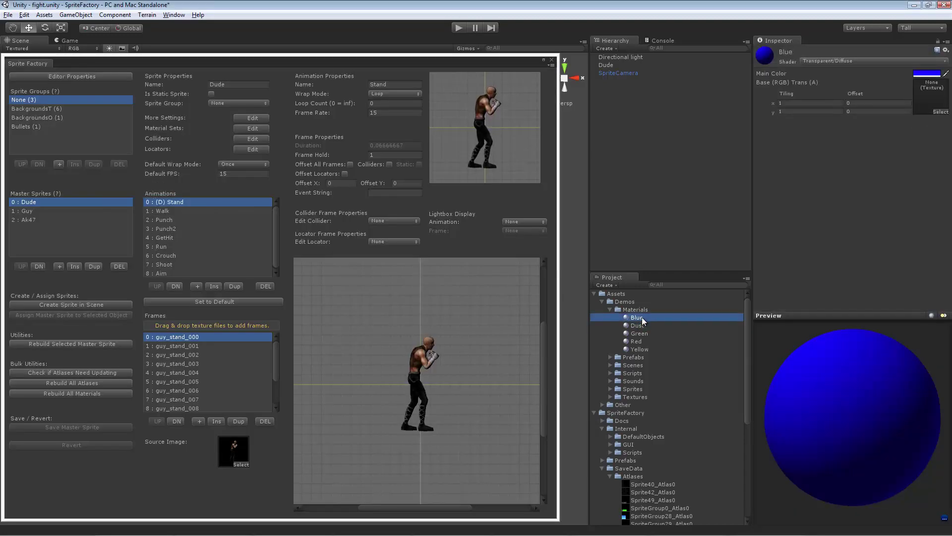
left_click(927, 73)
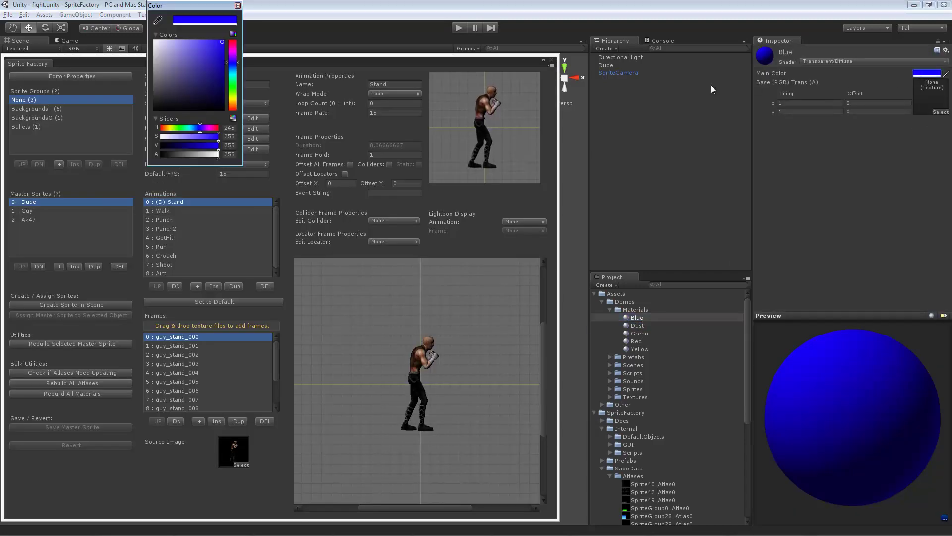
left_click(232, 50)
left_click(239, 6)
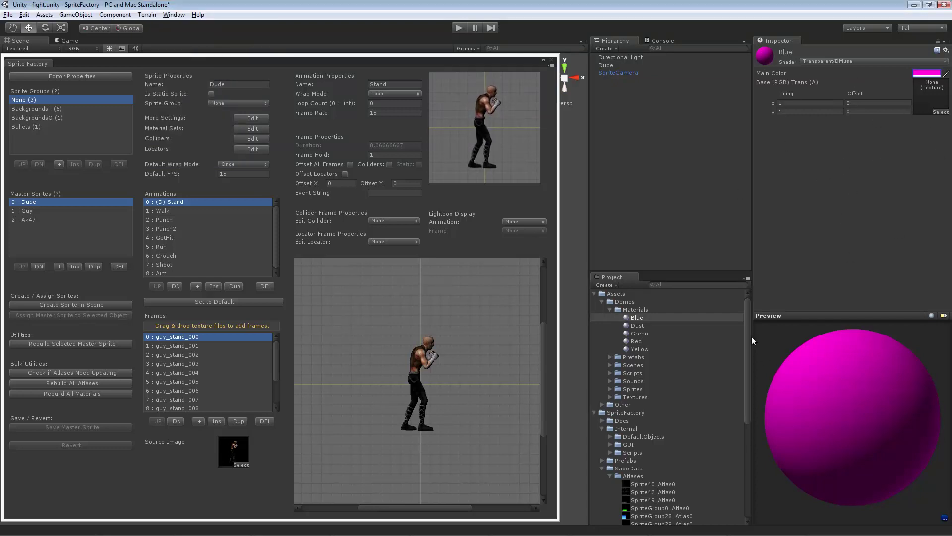
left_click_drag(748, 329, 749, 442)
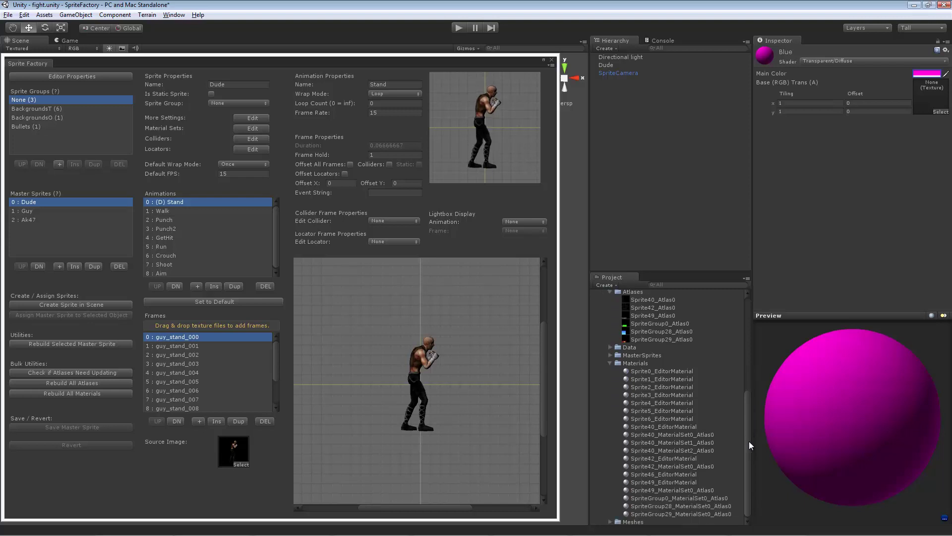
left_click(692, 435)
Click through the Sprite40_MaterialSet atlas materials, settling on Sprite40_MaterialSet0_Atlas0.
left_click(698, 442)
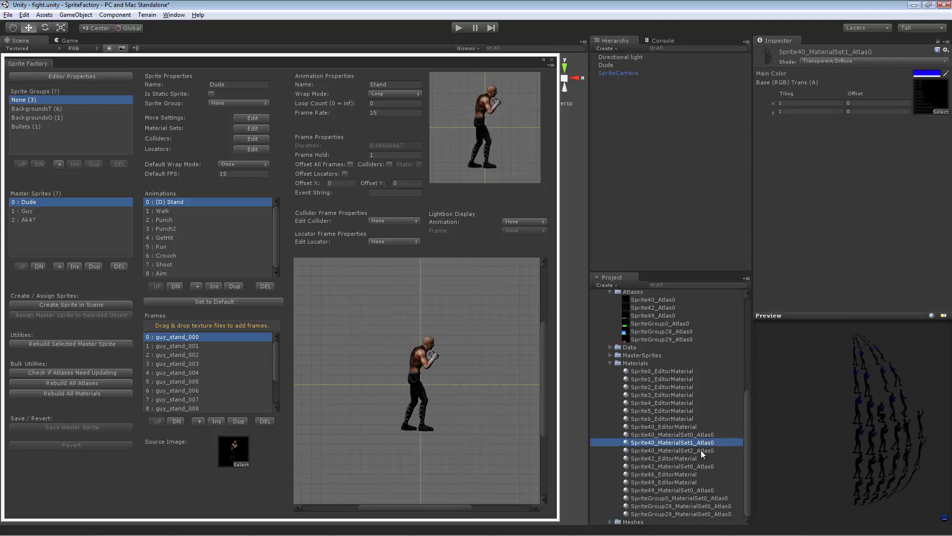
left_click(701, 450)
left_click(704, 442)
left_click(704, 434)
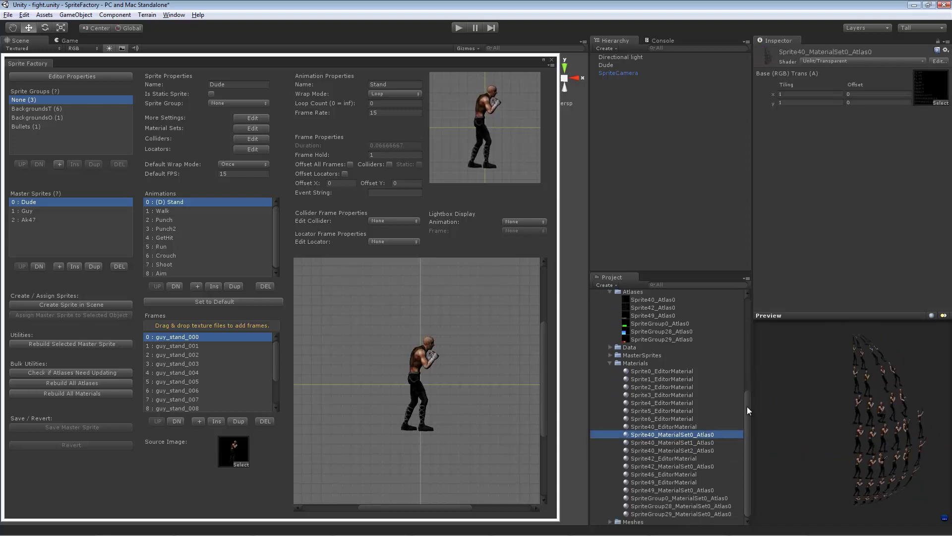
left_click_drag(747, 406, 728, 311)
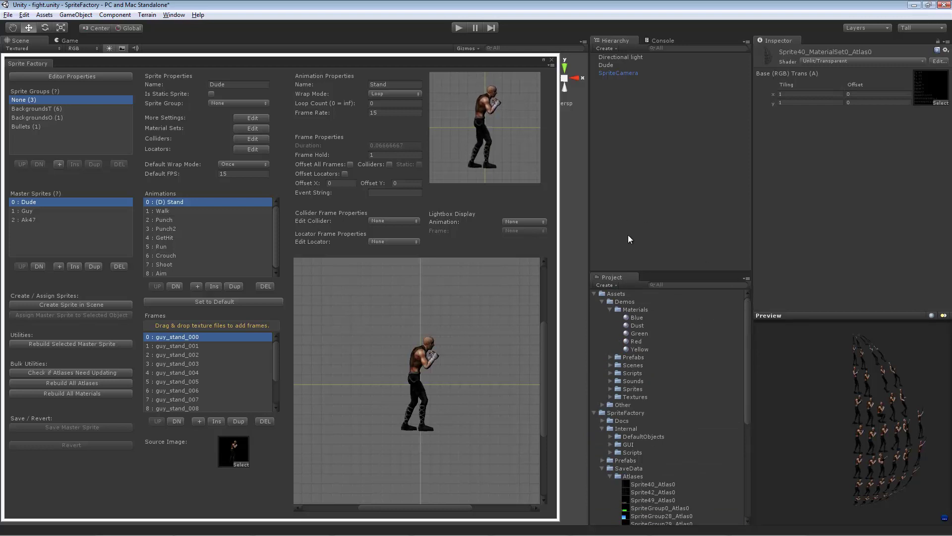
left_click_drag(748, 379, 747, 449)
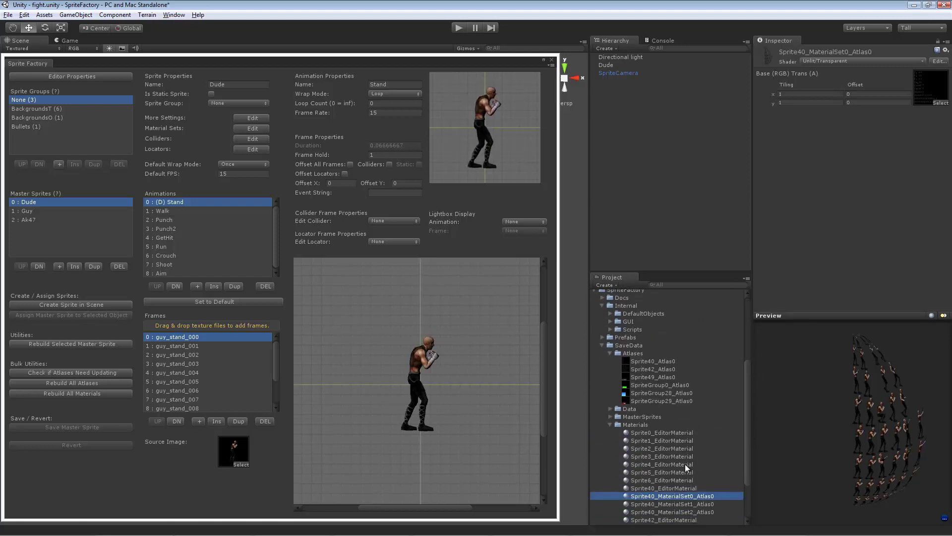
left_click(701, 504)
left_click(705, 512)
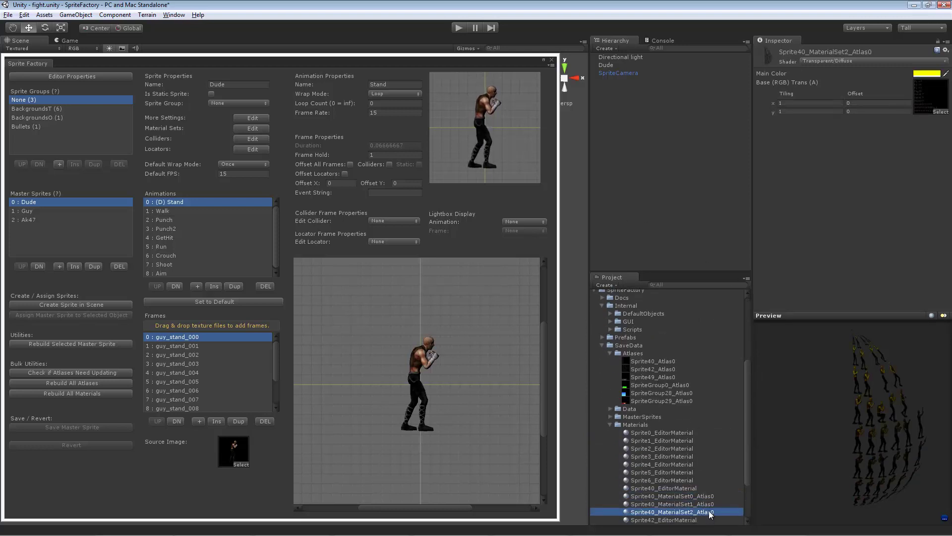
left_click(704, 504)
left_click(704, 496)
scroll(694, 347, "up", 5)
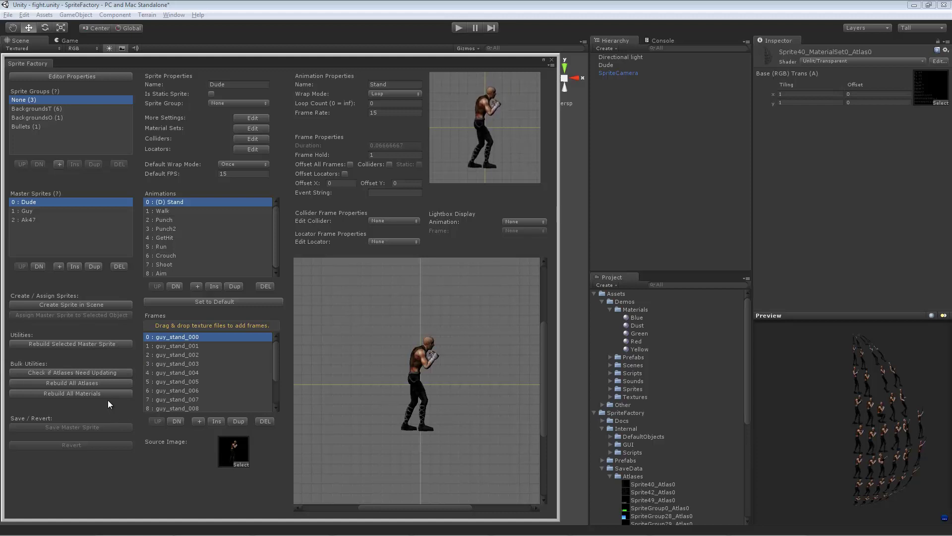
Cancel Rebuild All Materials, then rebuild only the selected Dude master sprite.
left_click(61, 395)
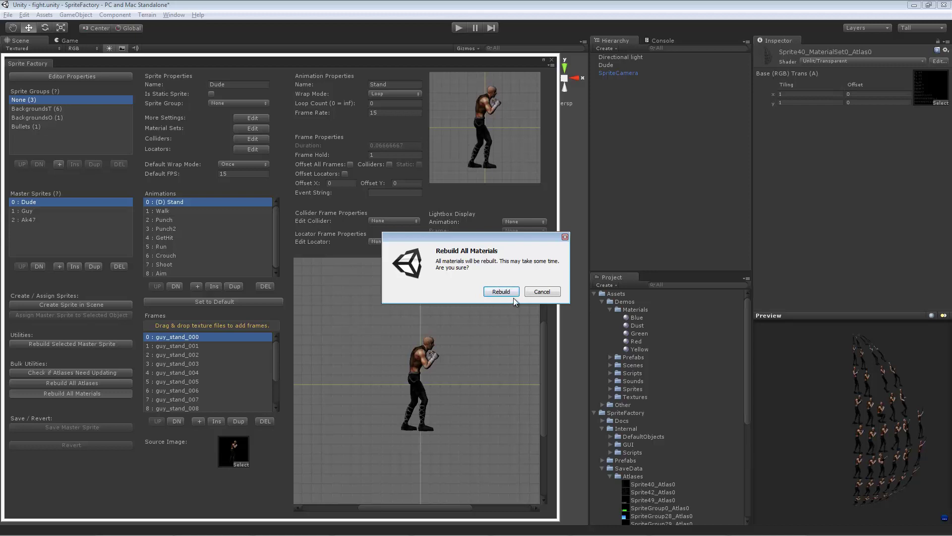
left_click(542, 292)
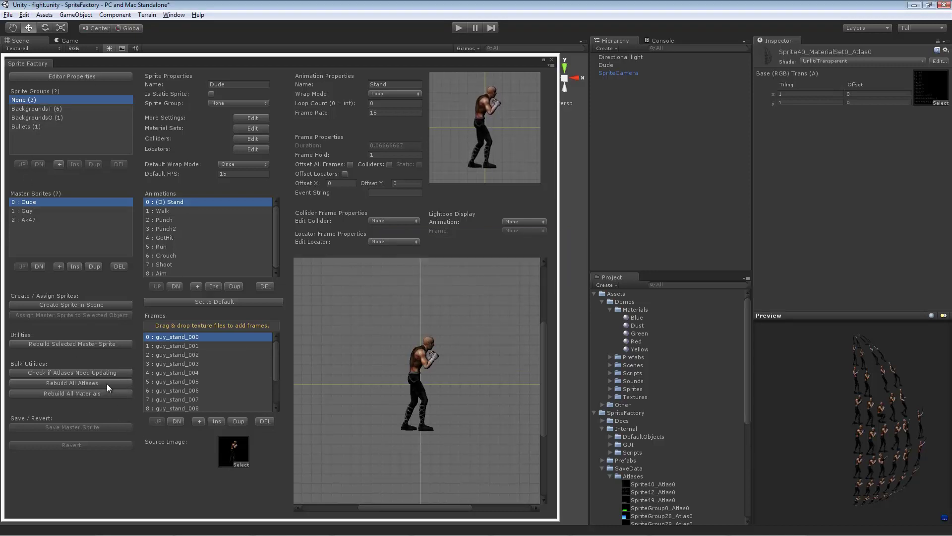
left_click(96, 344)
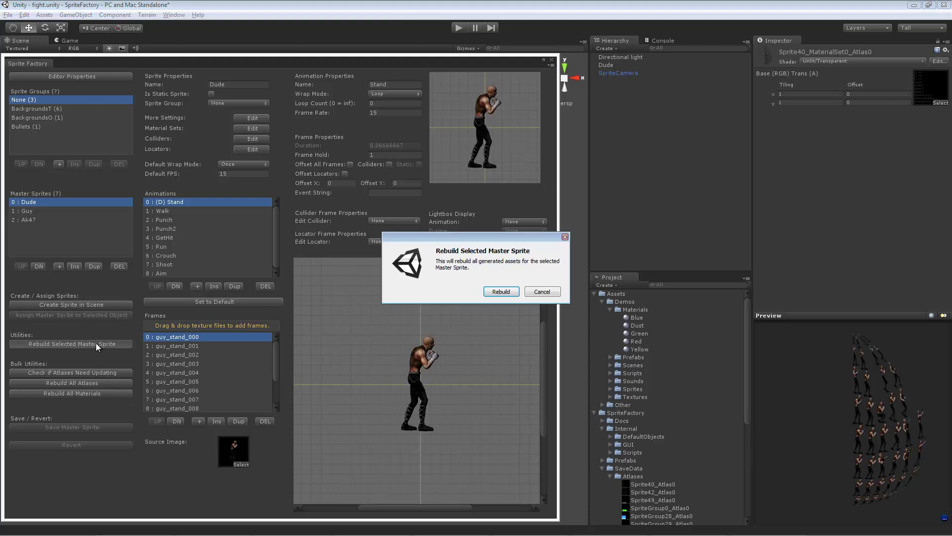
left_click(501, 291)
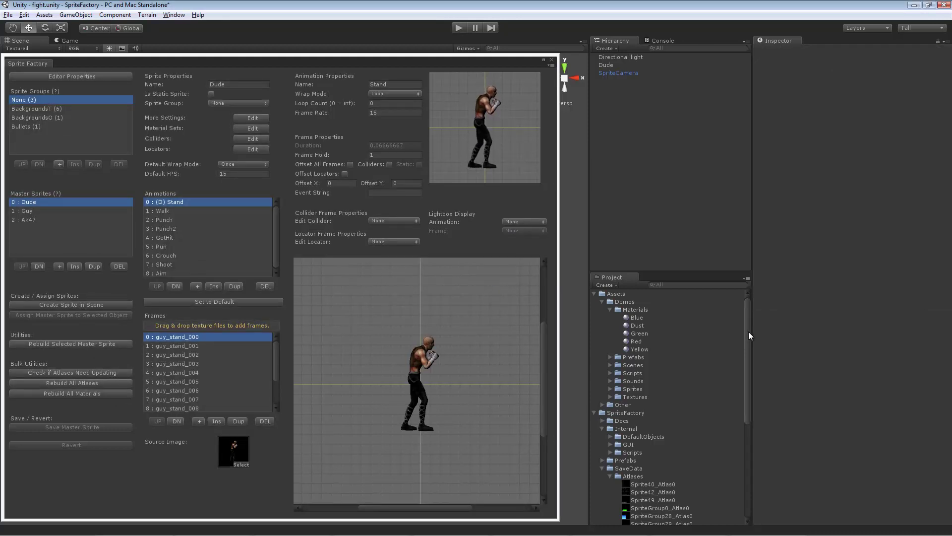
left_click_drag(749, 332, 750, 424)
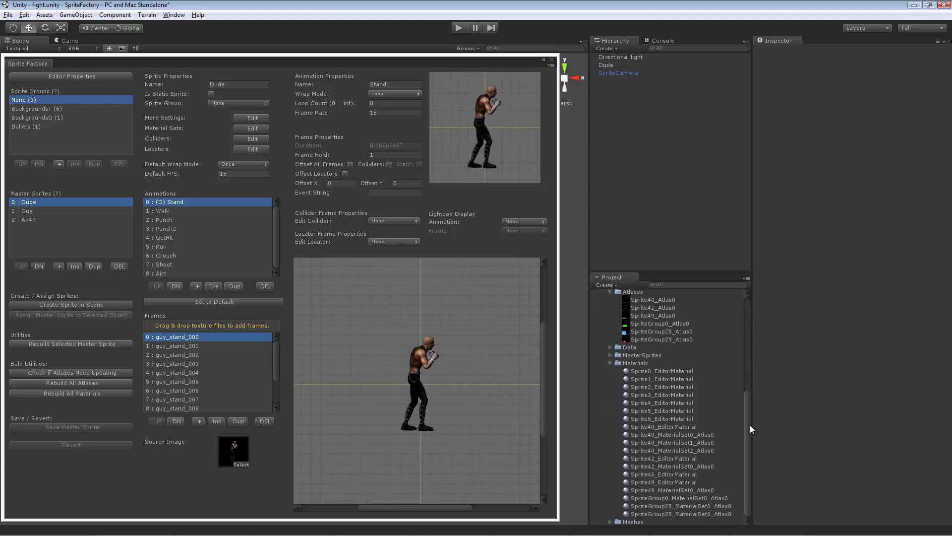
Inspect Sprite40_MaterialSet1_Atlas0 to confirm its main colour is now magenta.
left_click(711, 440)
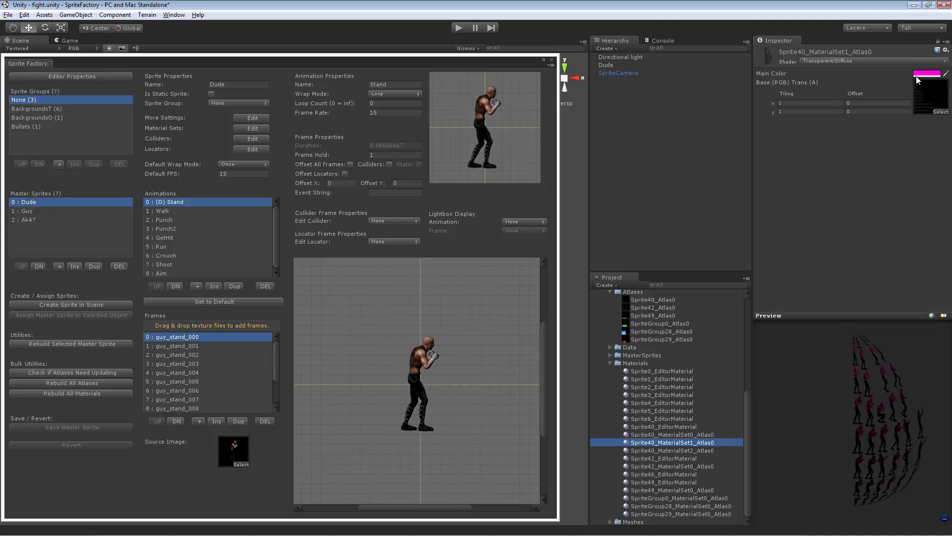
left_click_drag(746, 408, 737, 299)
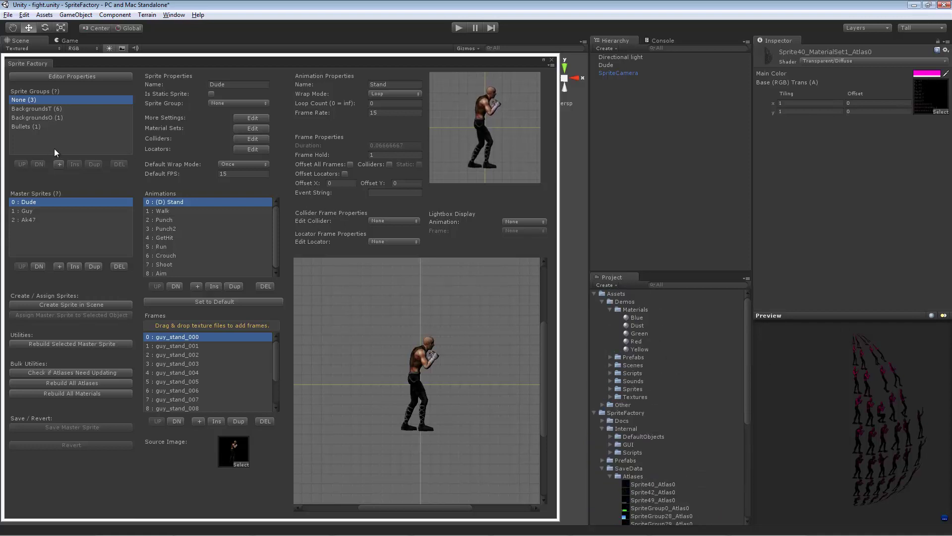
Preview the BackgroundsT master sprites, including Cloud, Tree and the small flowers.
left_click(56, 108)
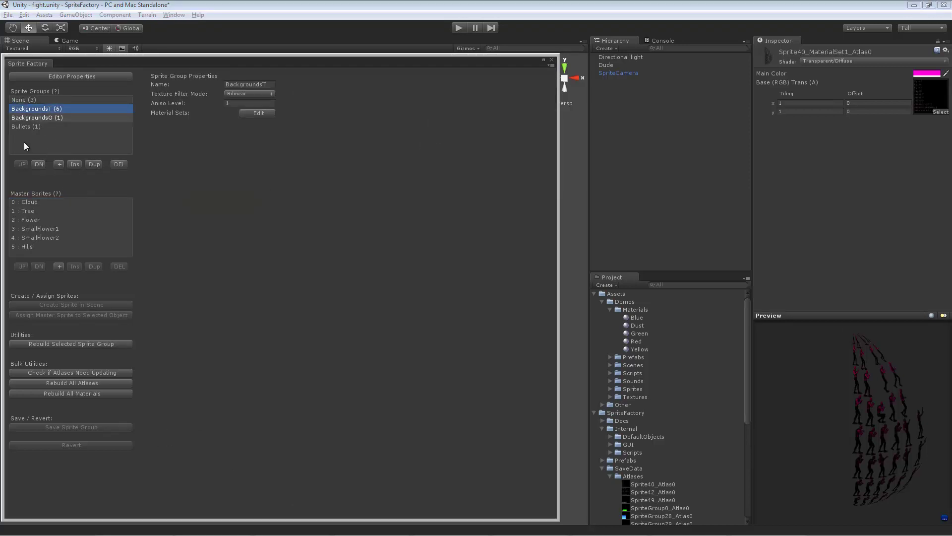
left_click(36, 202)
left_click(38, 212)
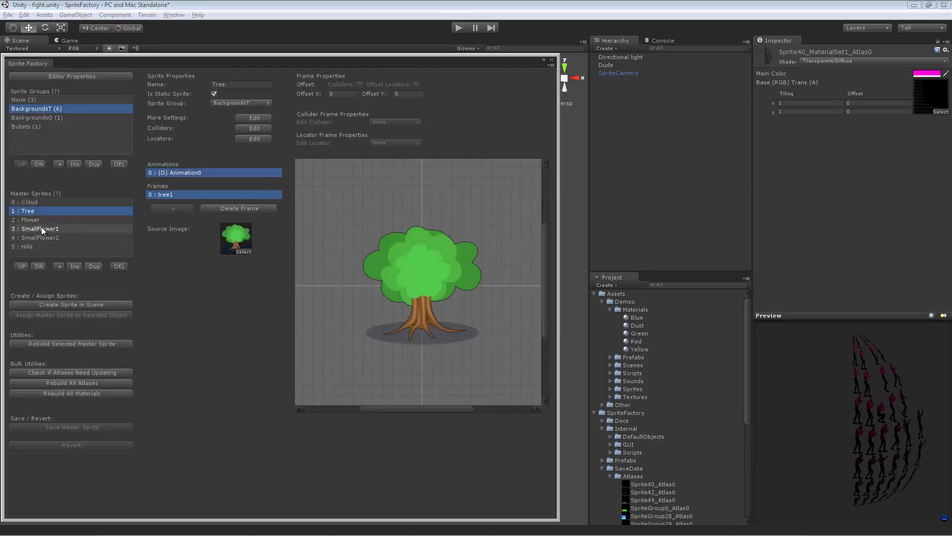
left_click(44, 236)
left_click(47, 228)
left_click(50, 211)
left_click(50, 203)
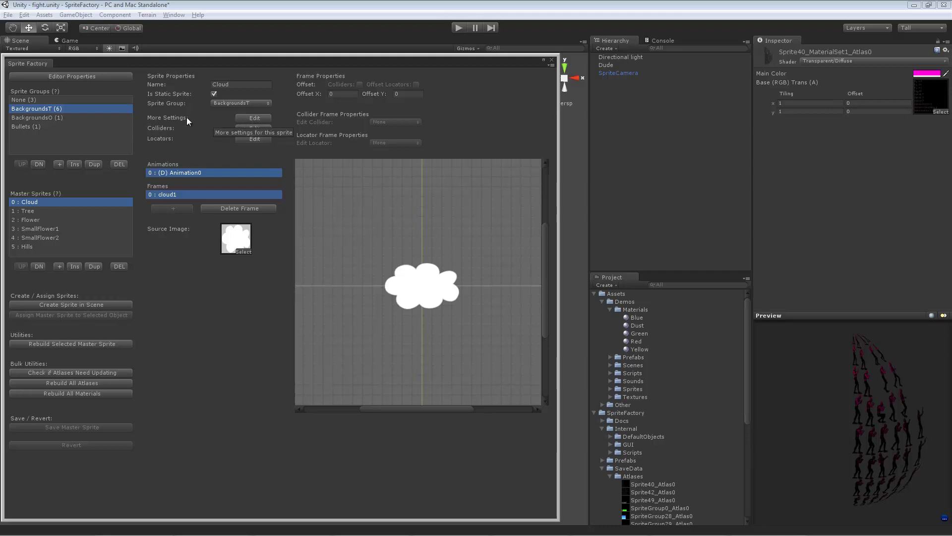
Open the BackgroundsT group's material sets editor, then close it.
left_click(46, 108)
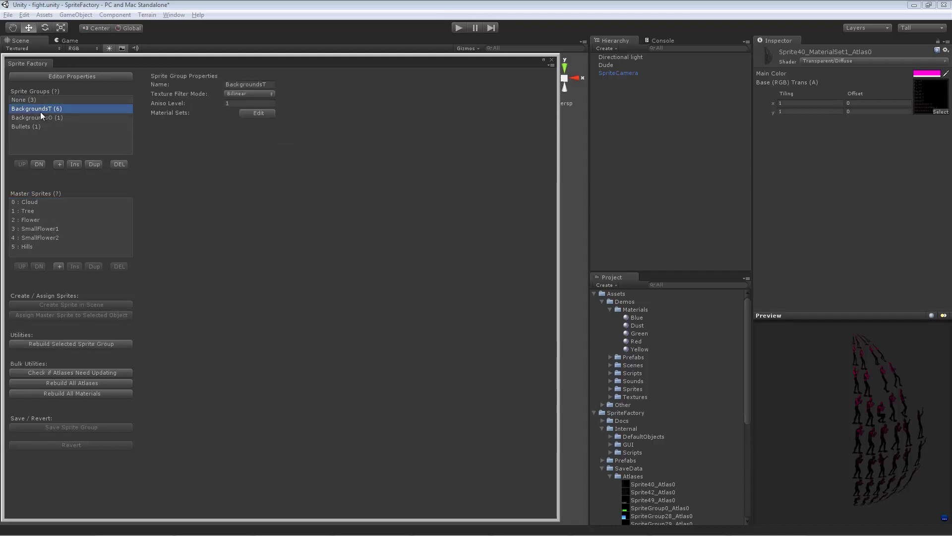
left_click(255, 113)
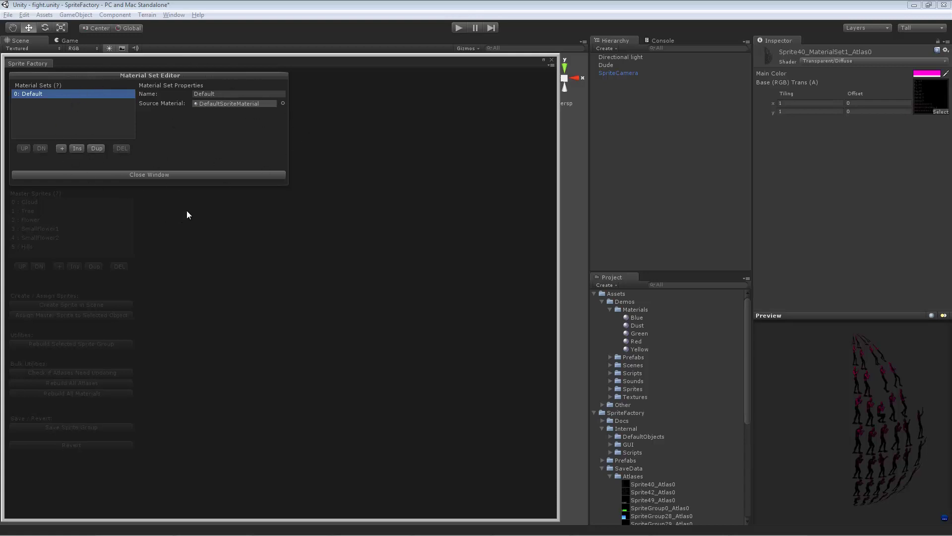
left_click(237, 174)
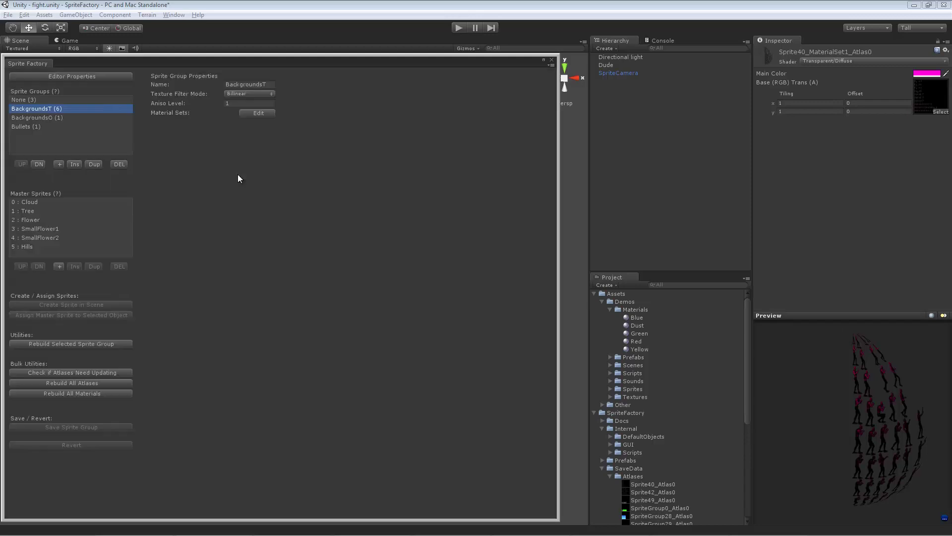
Preview the Cloud, Tree, SmallFlower1, SmallFlower2 and Hills sprites, then select the Dude in the scene.
left_click(100, 202)
left_click(98, 211)
left_click(97, 229)
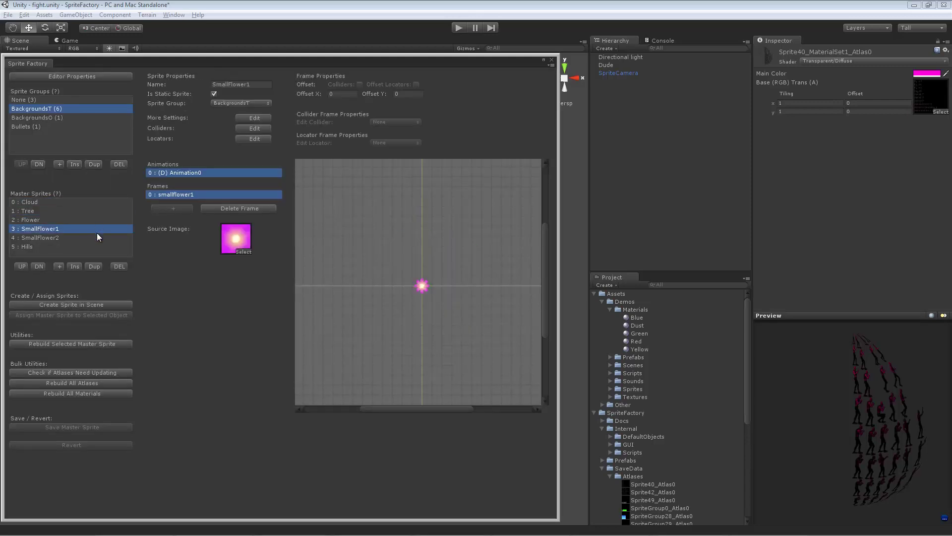
left_click(96, 239)
left_click(96, 245)
left_click(99, 236)
left_click(100, 228)
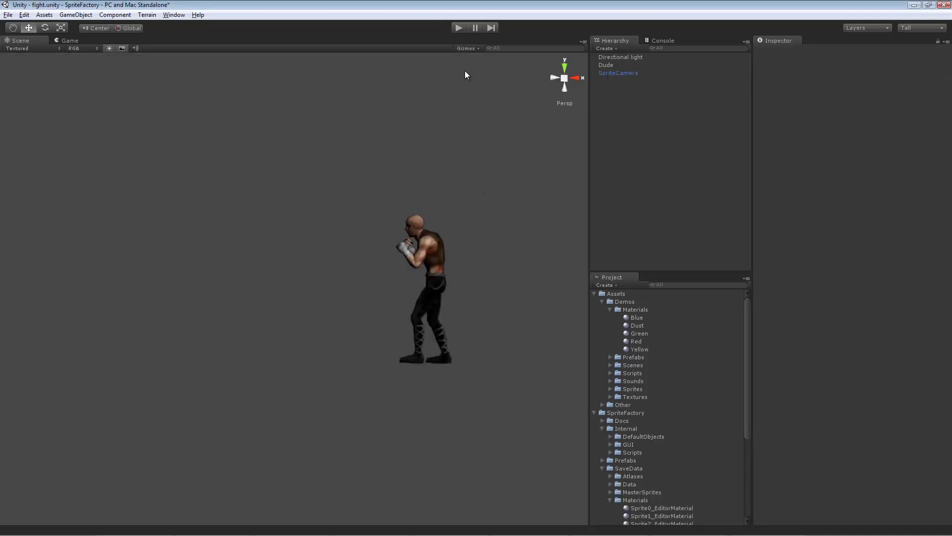
left_click(427, 260)
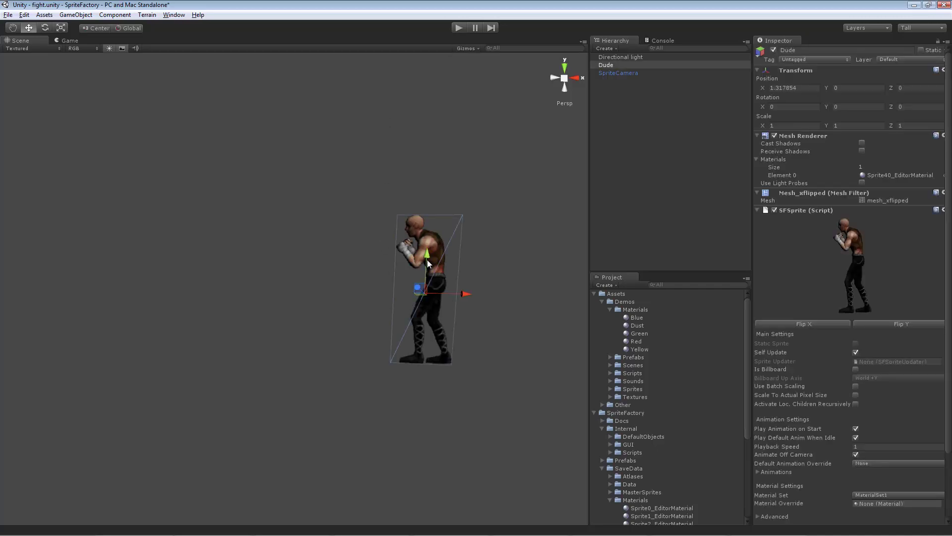
scroll(907, 422, "down", 3)
Switch the Dude sprite to the Default material set.
left_click(898, 417)
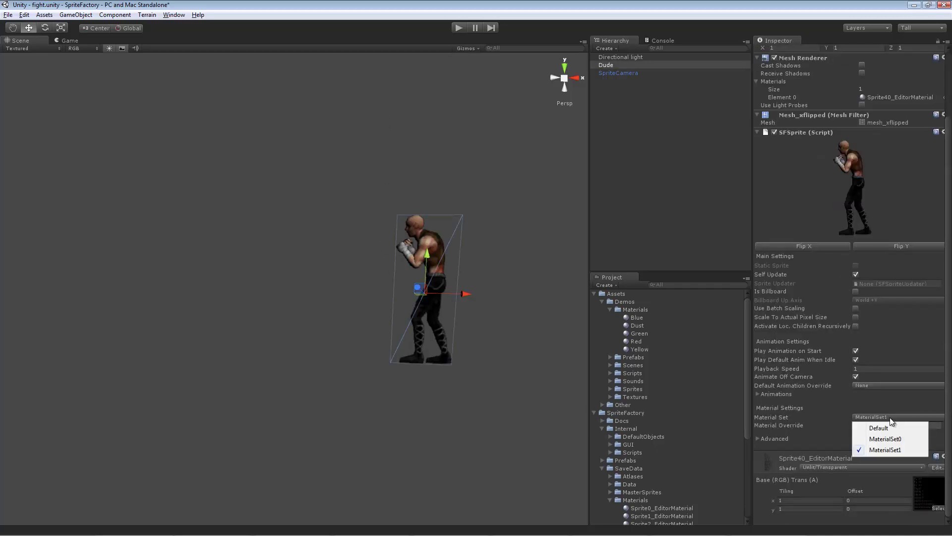
left_click(883, 438)
left_click(496, 213)
Duplicate the Dude twice with Ctrl+D, placing the copies to its left, and run the game.
left_click(440, 249)
key("ctrl+d")
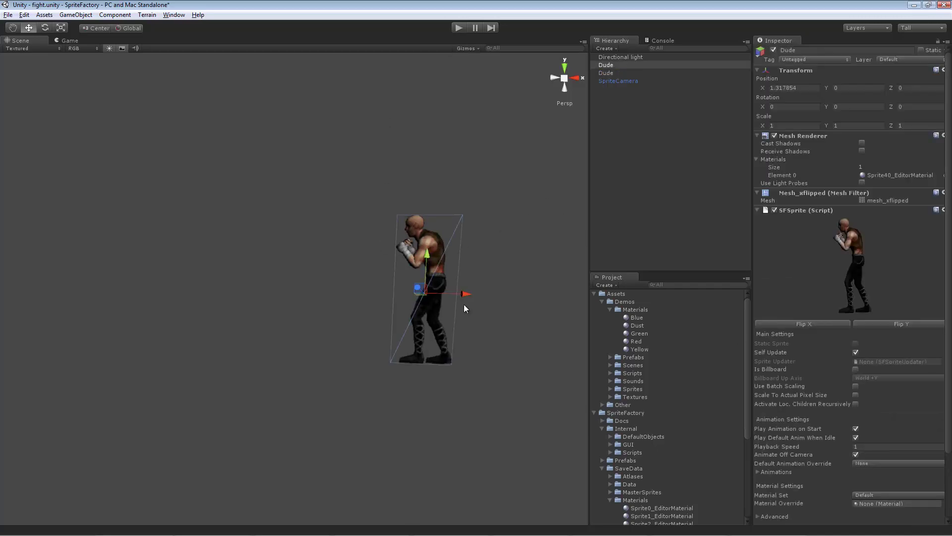
left_click_drag(463, 305, 236, 292)
key("ctrl+d")
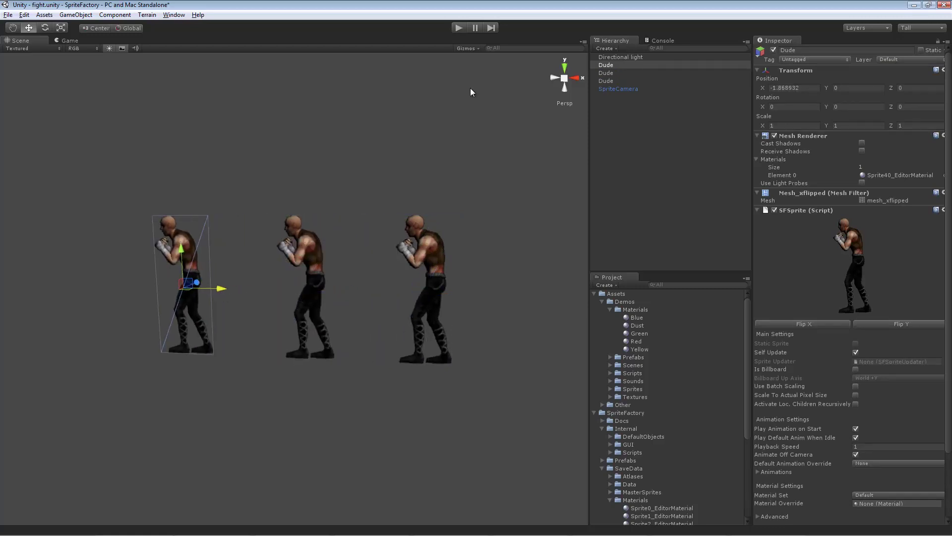
left_click(463, 30)
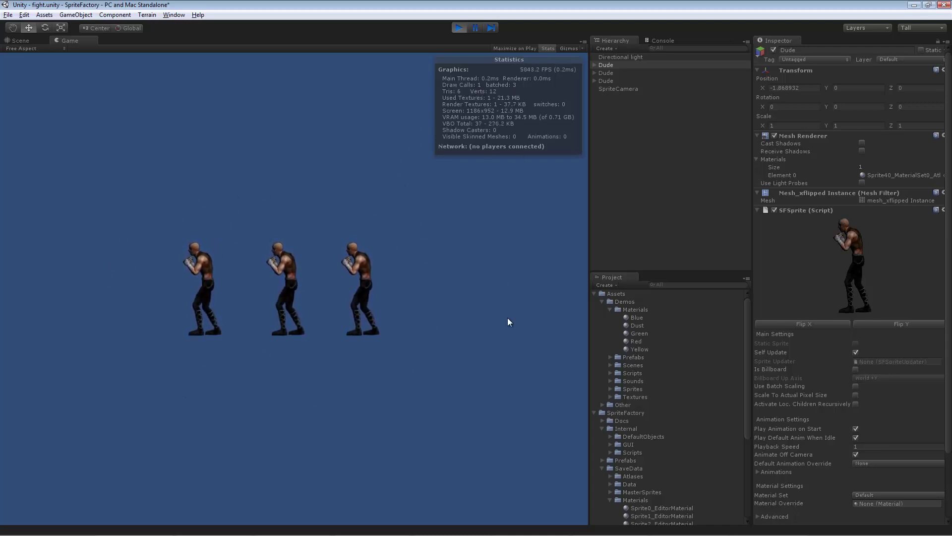
Set each of the three running Dudes to MaterialSet0 so they all render blue.
left_click(619, 65)
scroll(909, 372, "down", 3)
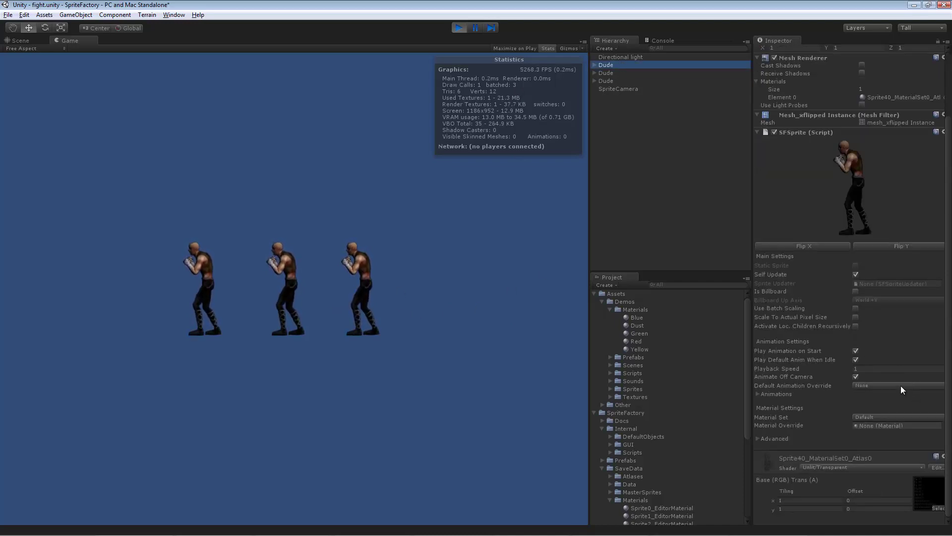
left_click(915, 416)
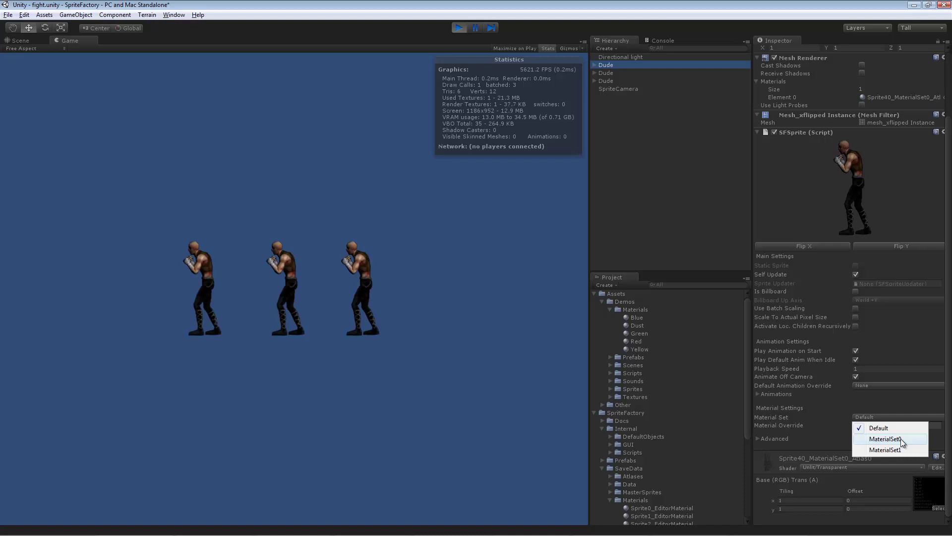
left_click(901, 438)
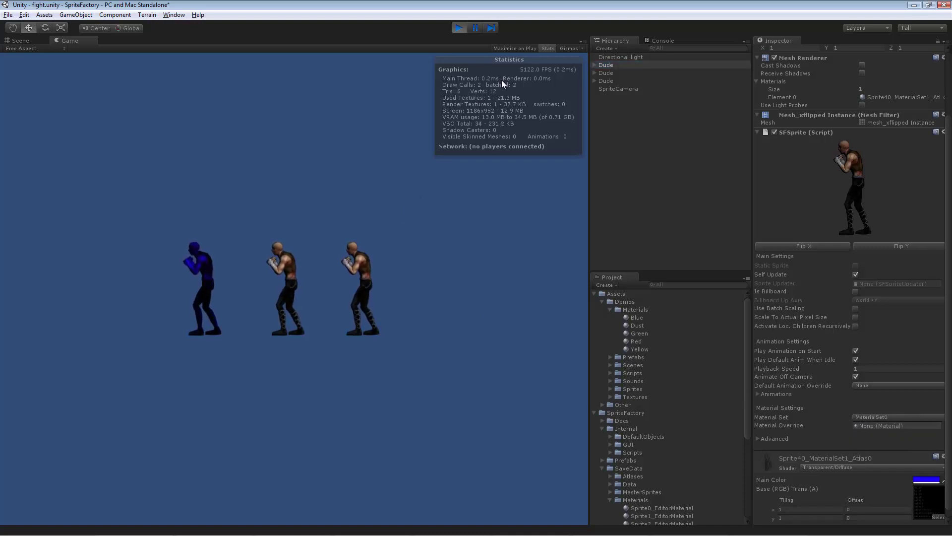
left_click(627, 73)
left_click(882, 417)
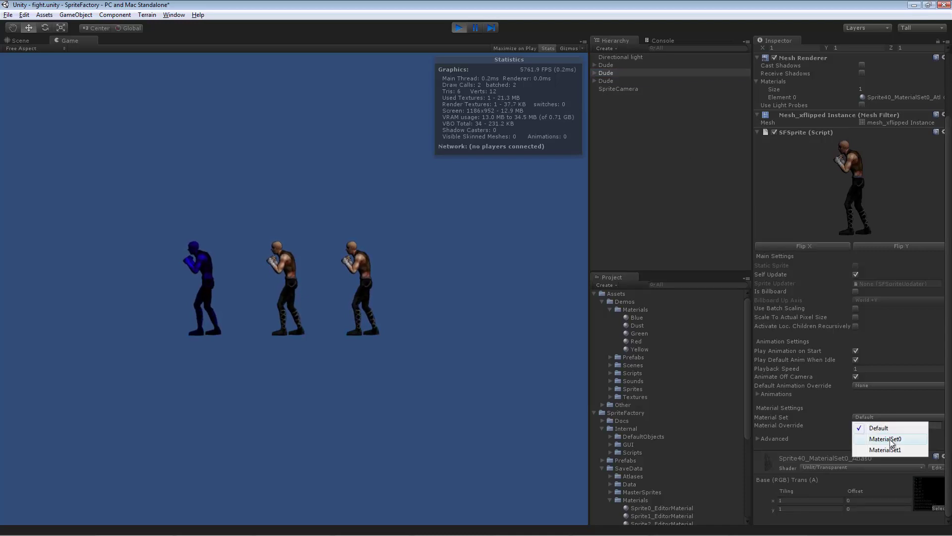
left_click(885, 438)
left_click(638, 82)
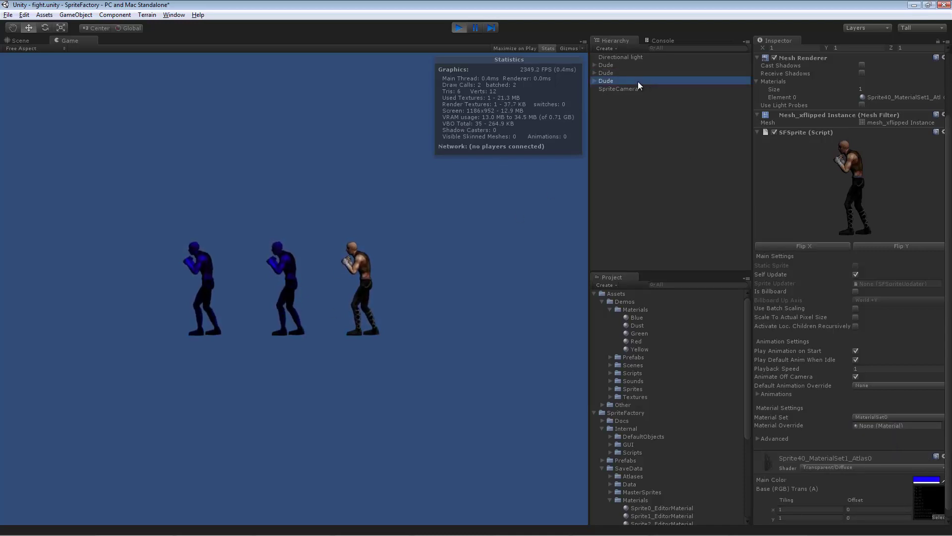
left_click(888, 418)
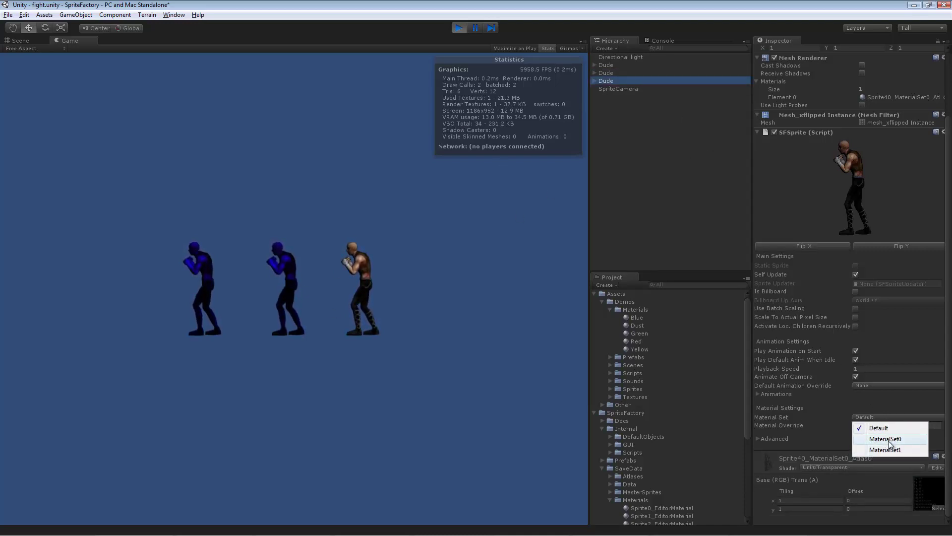
left_click(888, 439)
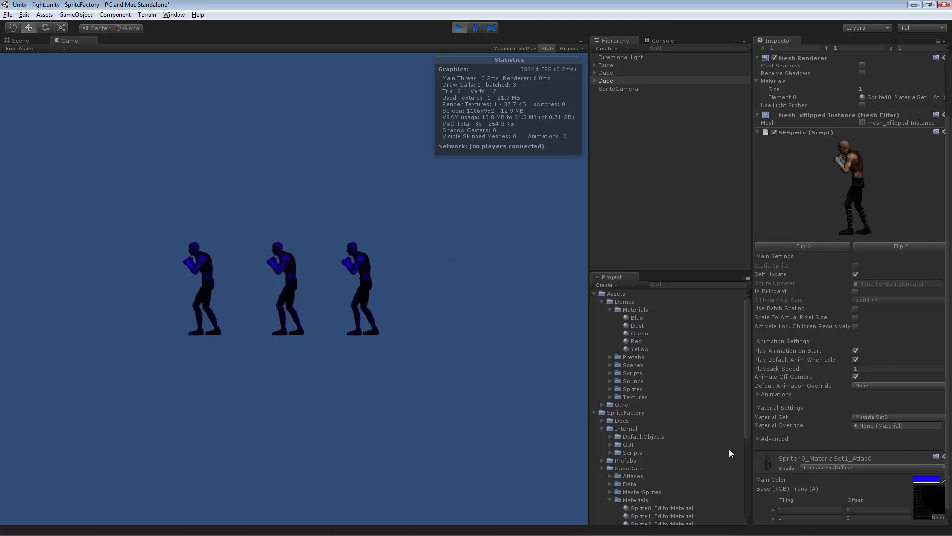
Compare the yellow Sprite40_MaterialSet2_Atlas0 and blue Sprite40_MaterialSet1_Atlas0 materials in SaveData/Materials.
left_click_drag(747, 375, 733, 436)
scroll(732, 431, "down", 2)
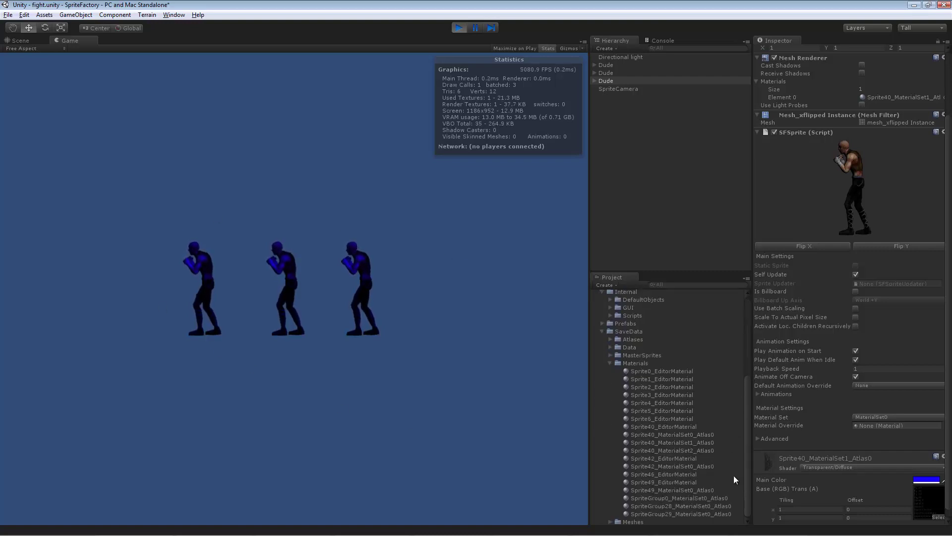
left_click(701, 450)
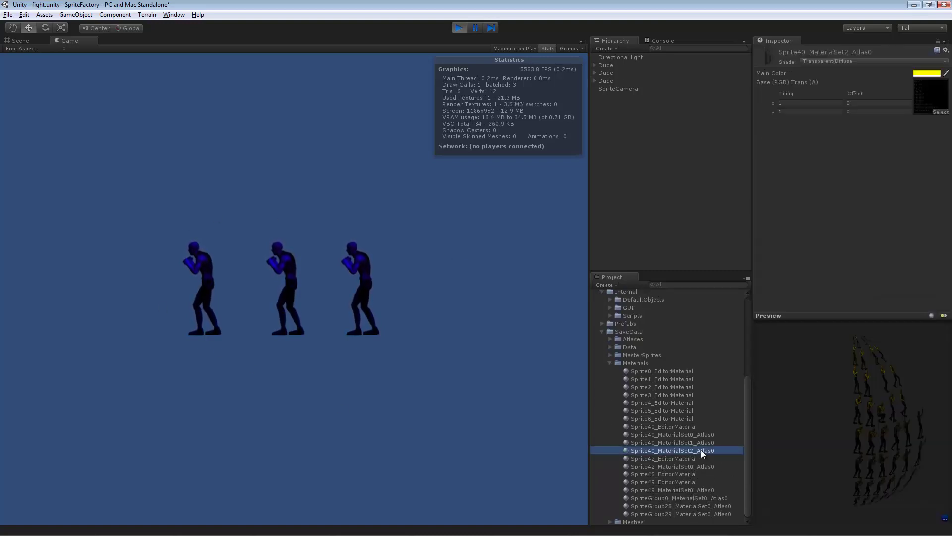
left_click(703, 445)
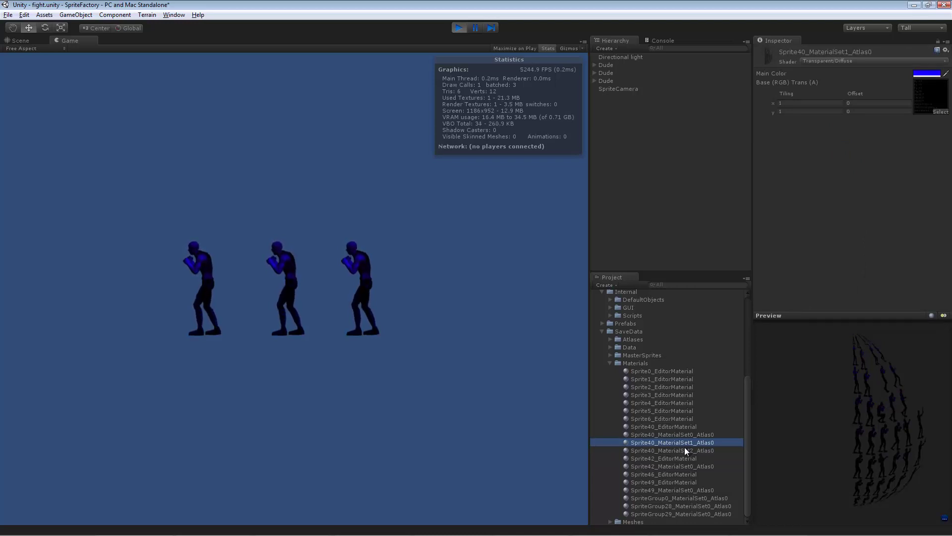
left_click_drag(748, 424, 745, 311)
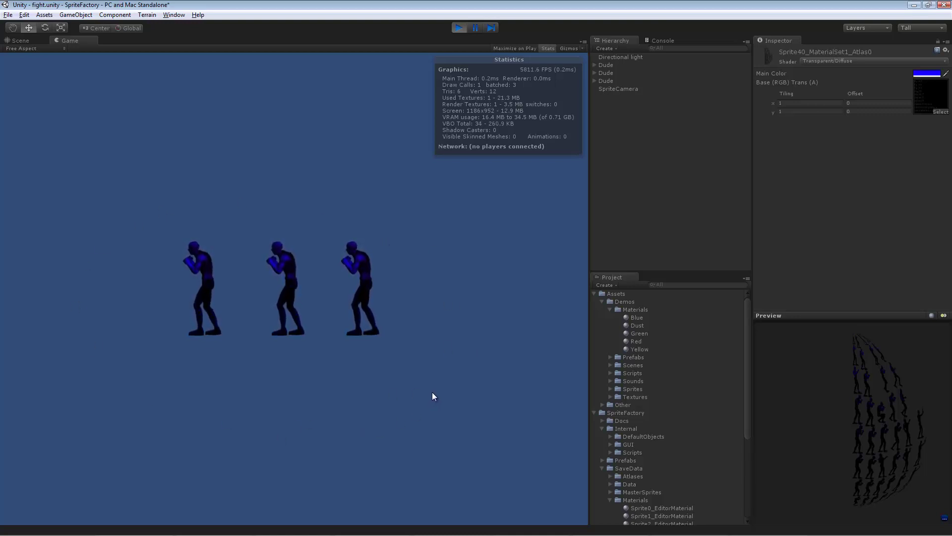
Stop the game and drag the Red material onto the third Dude's Material Override.
left_click(462, 28)
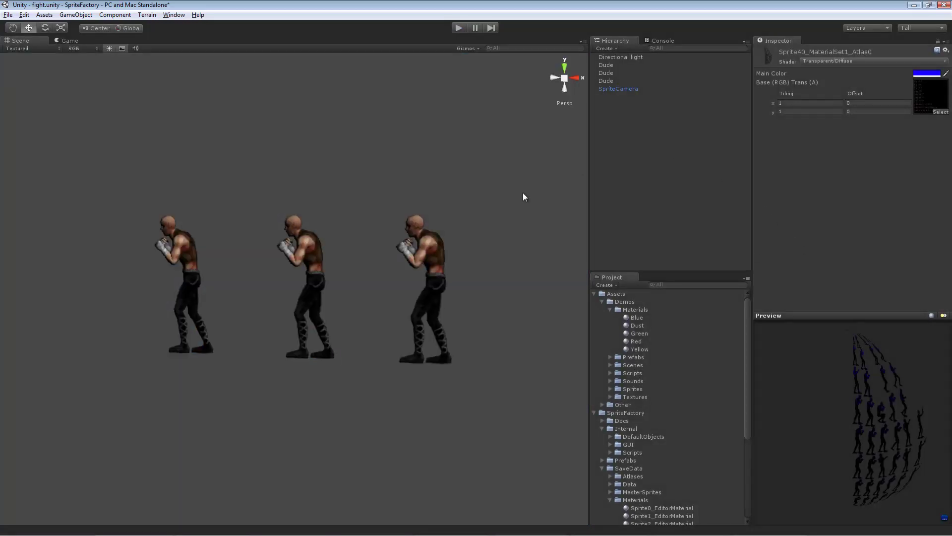
left_click(441, 260)
scroll(950, 298, "down", 3)
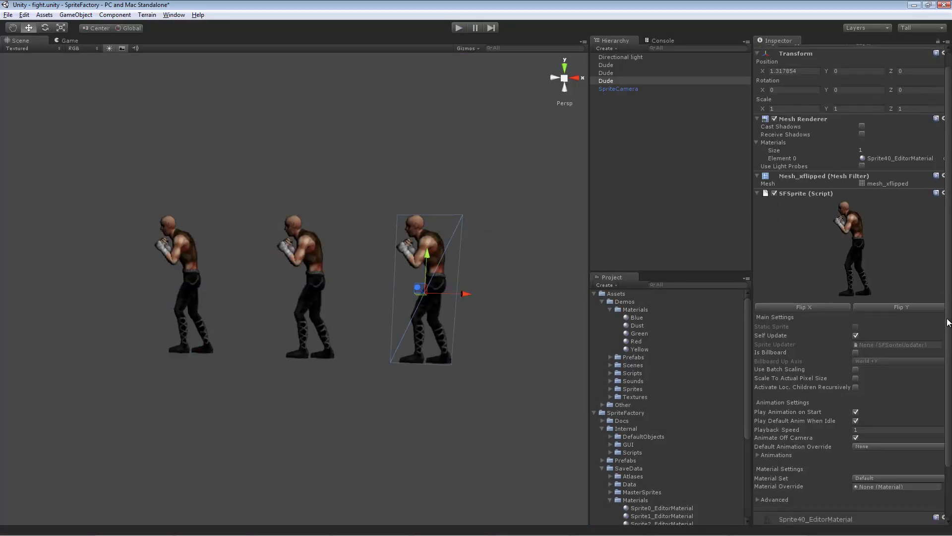
left_click(326, 246)
left_click(201, 263)
left_click(438, 264)
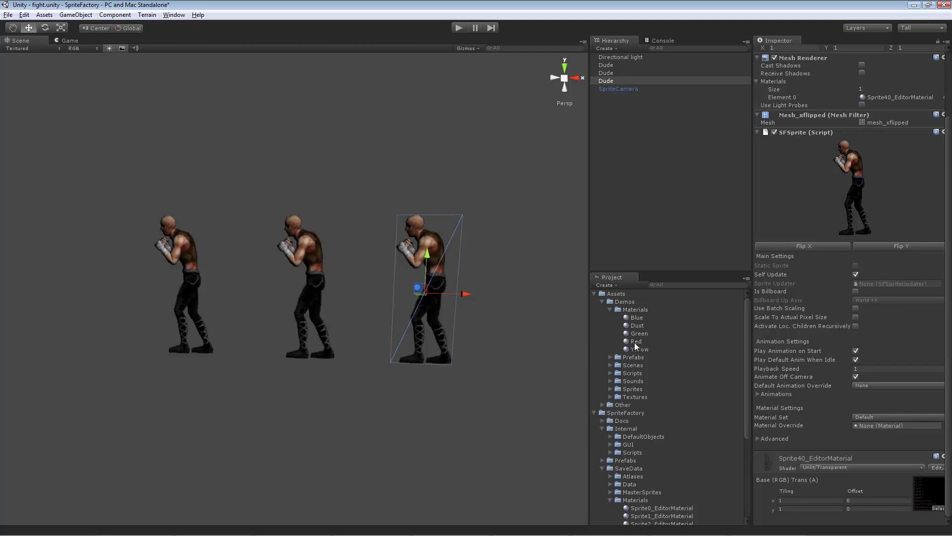
left_click_drag(638, 342, 888, 427)
Run the game, inspect the Red material, and check the third Dude's Material Settings.
left_click(455, 29)
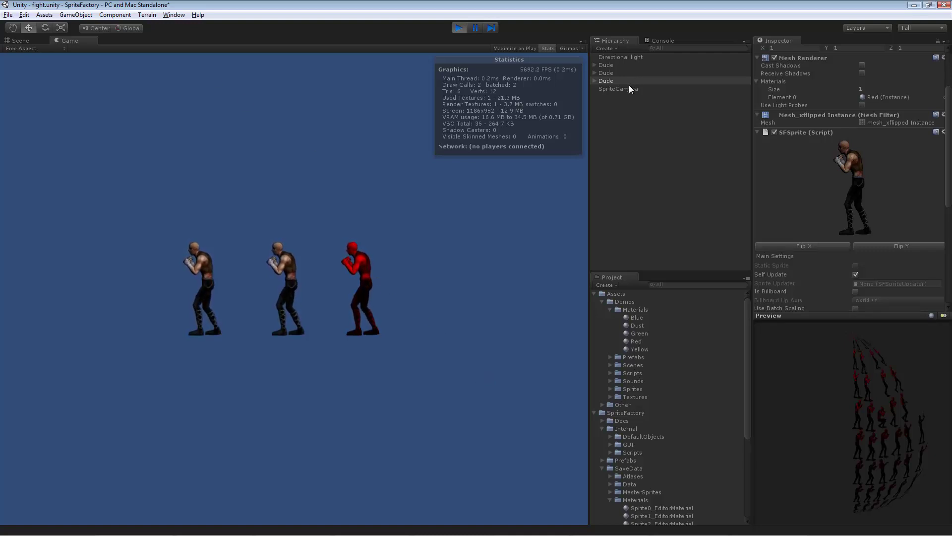
scroll(882, 256, "down", 3)
scroll(881, 251, "down", 8)
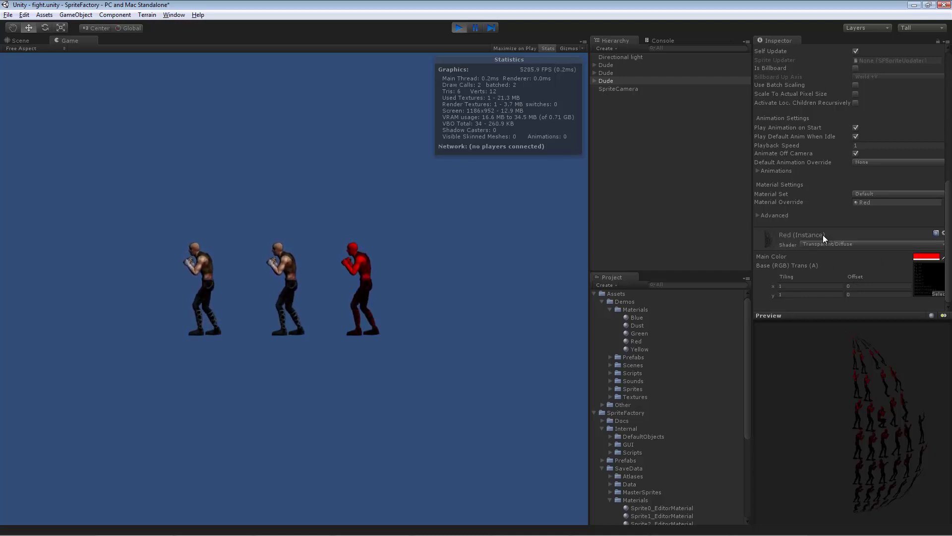
left_click(638, 341)
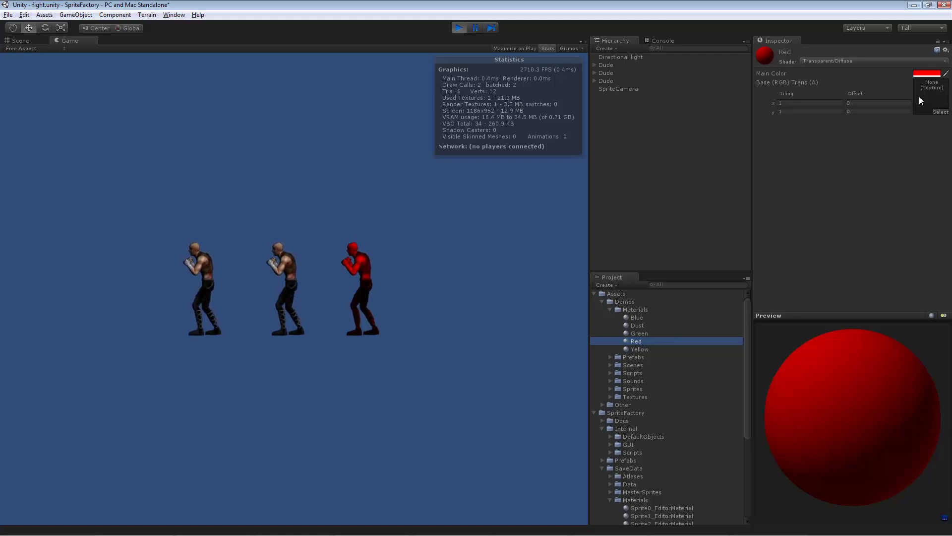
left_click(606, 81)
left_click(617, 67)
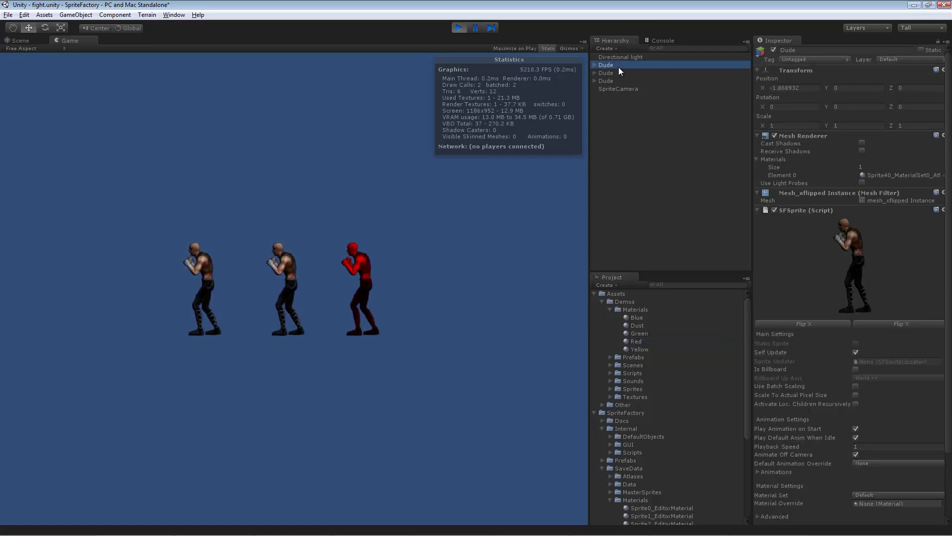
left_click(624, 79)
scroll(919, 250, "down", 10)
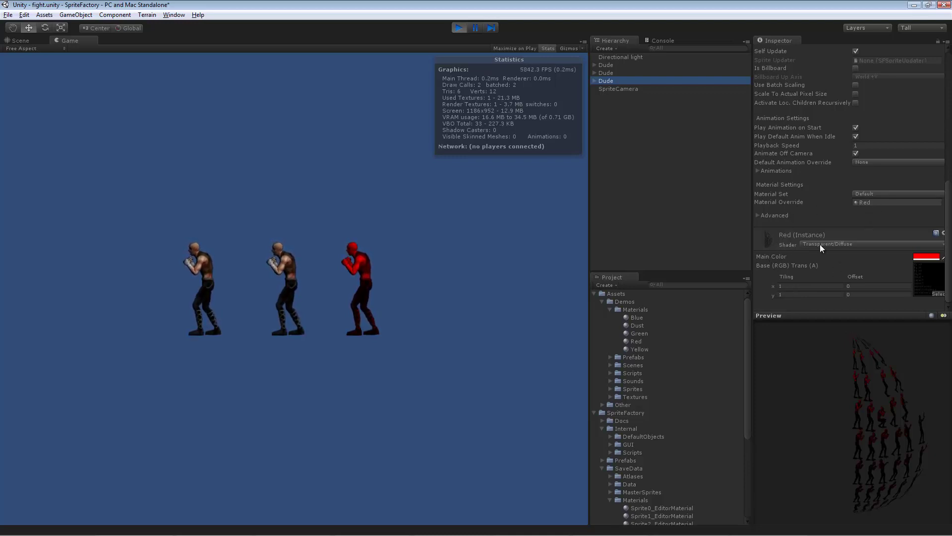
Inspect the Sprite40_Atlas0 texture settings and compare the second and third Dudes.
left_click(921, 277)
left_click(647, 485)
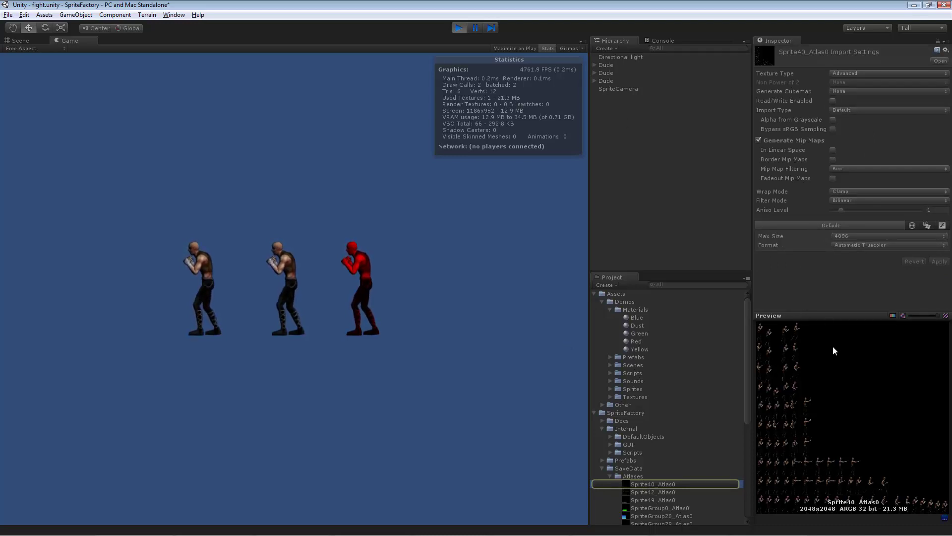
left_click(630, 81)
left_click(637, 73)
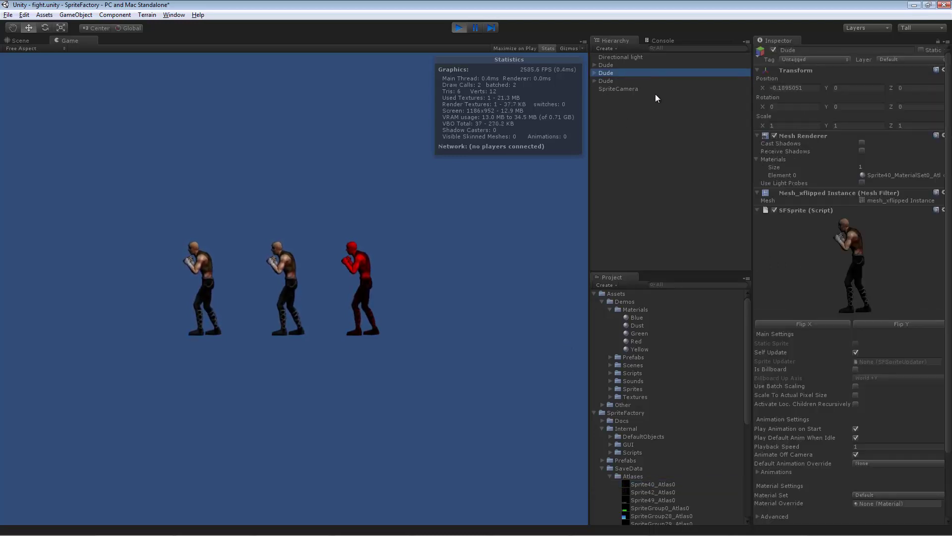
scroll(852, 301, "down", 3)
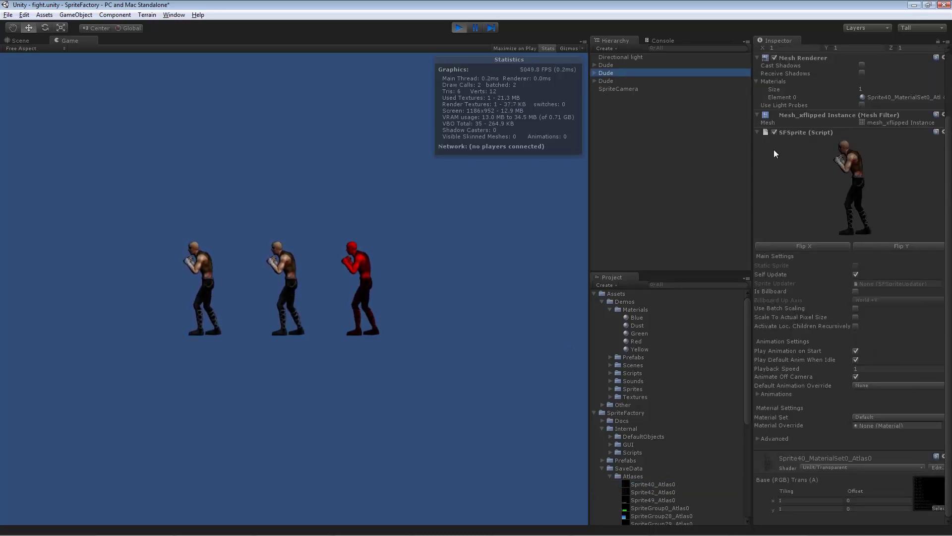
left_click(650, 81)
scroll(921, 256, "down", 8)
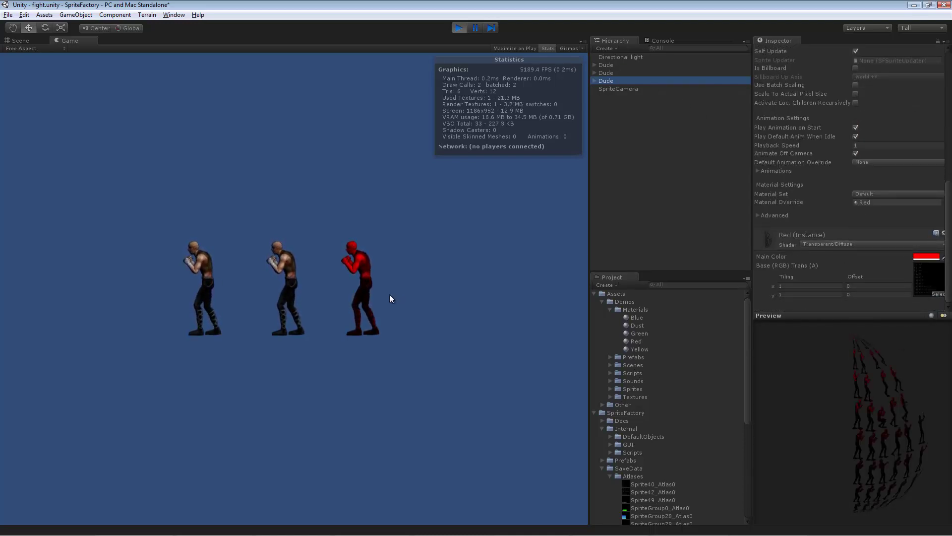
Drag the Red material onto the middle Dude's Material Override field.
left_click(611, 72)
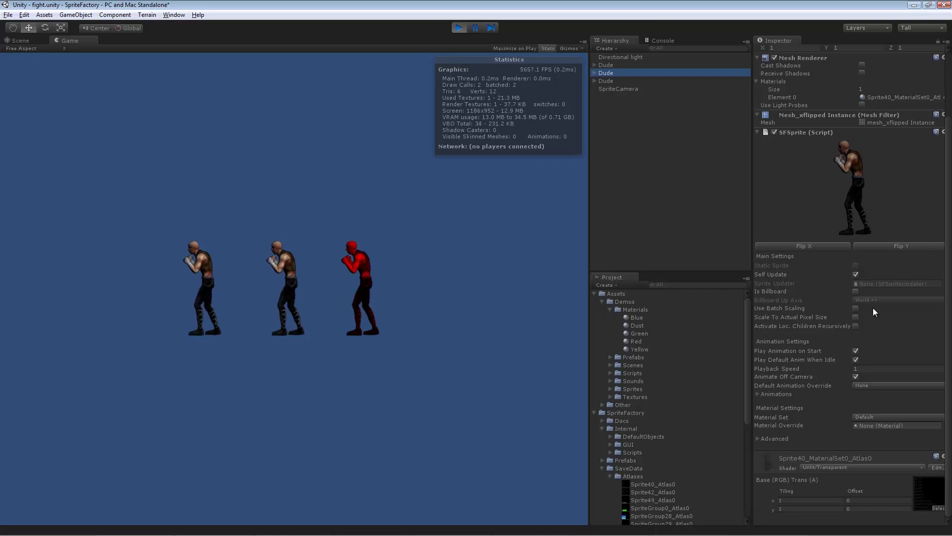
scroll(746, 384, "down", 1)
scroll(746, 384, "up", 1)
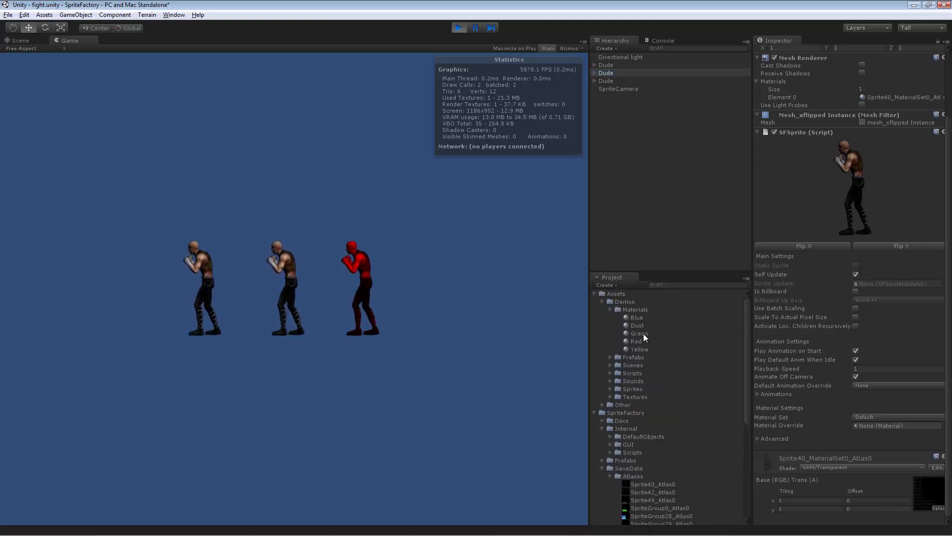
left_click_drag(796, 380, 874, 424)
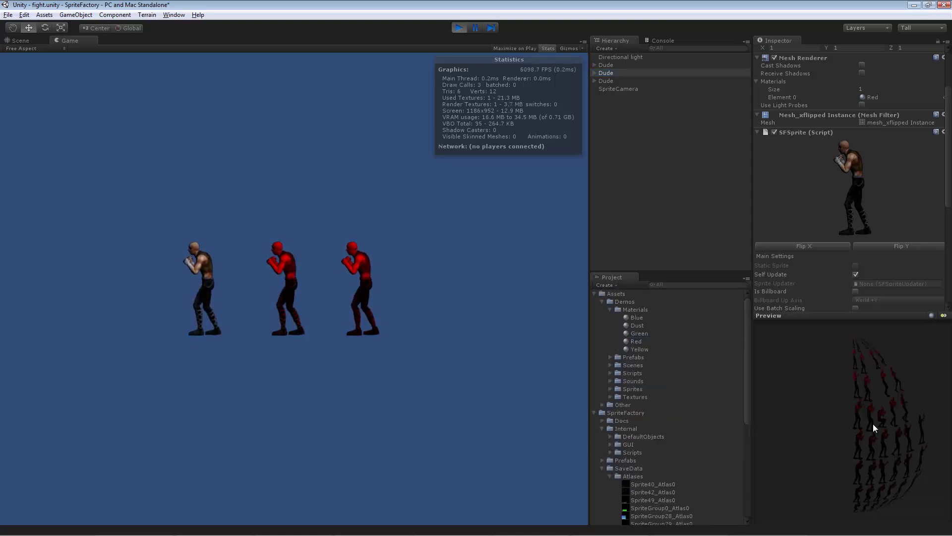
left_click(631, 66)
left_click(905, 309)
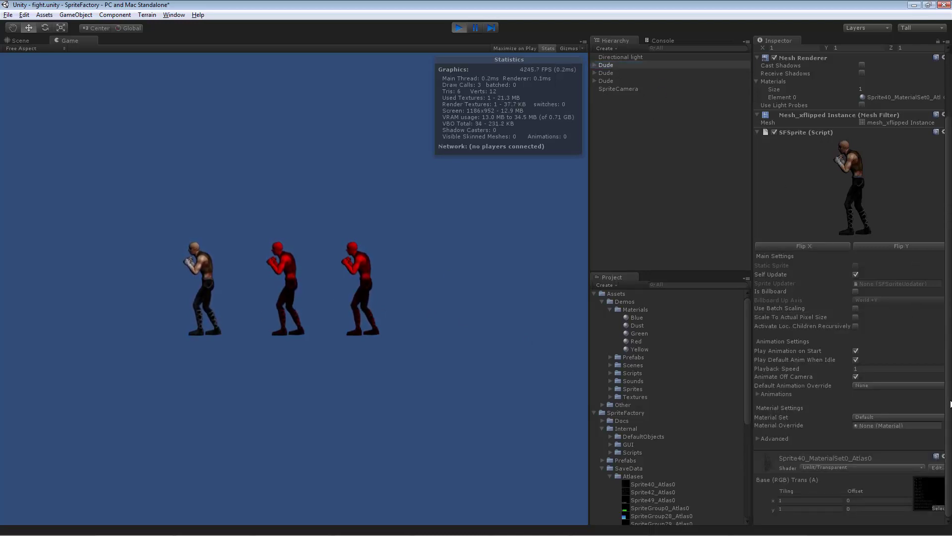
Drag the Red material onto the first Dude's Material Override field.
left_click_drag(636, 341, 866, 427)
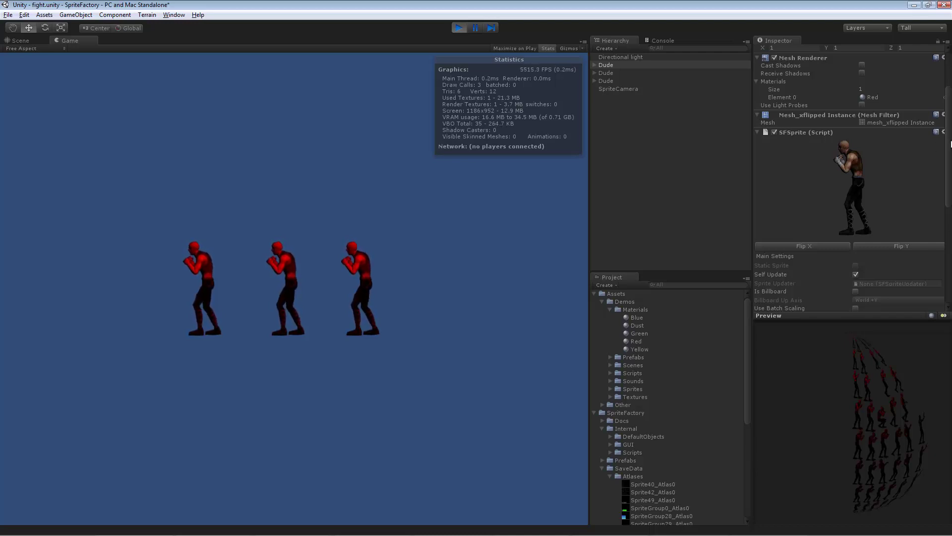
scroll(930, 143, "down", 5)
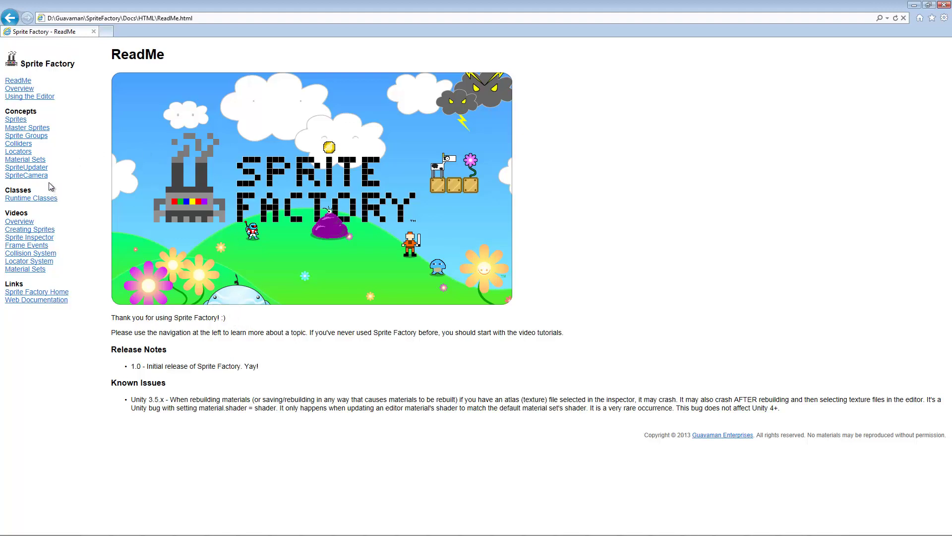
Go from the Material Sets and Runtime Classes docs to the Sprite class's Other Functions.
left_click(35, 160)
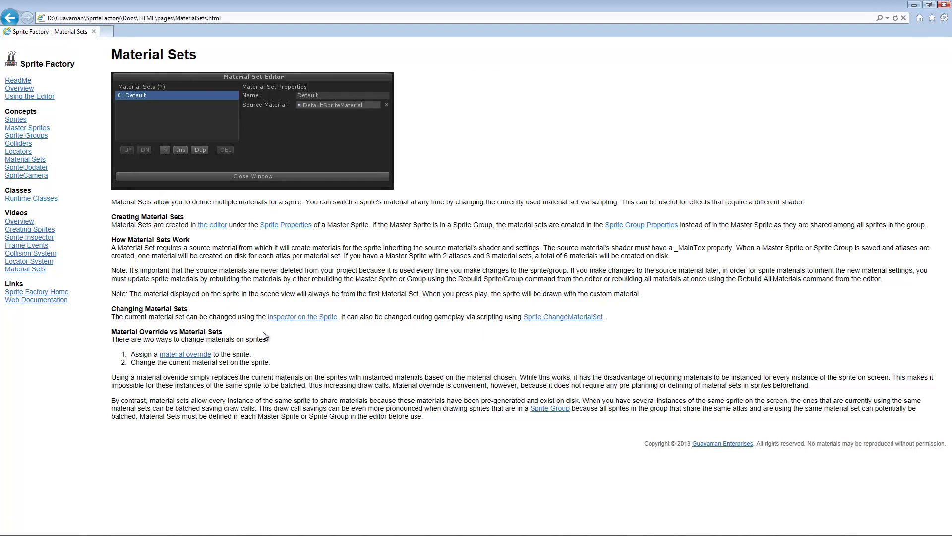
left_click(50, 198)
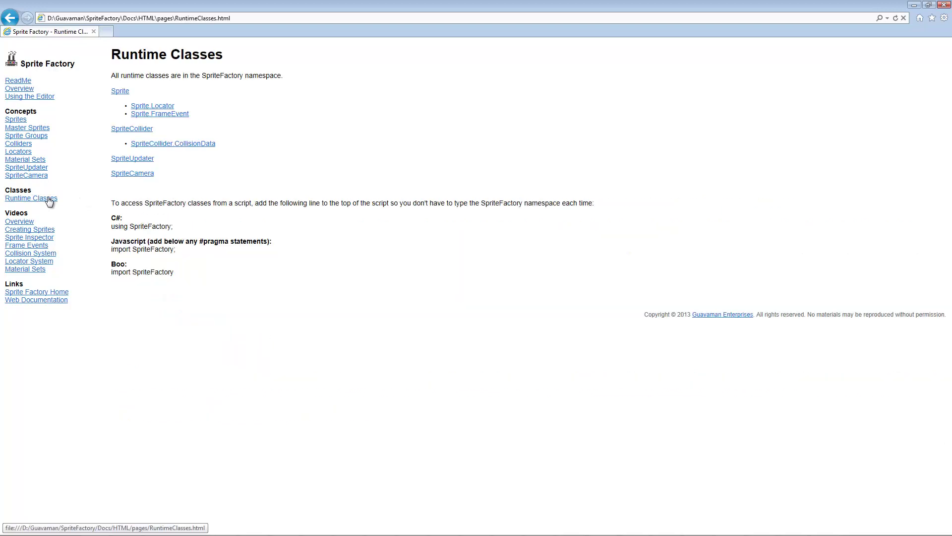
left_click(125, 94)
scroll(234, 318, "down", 15)
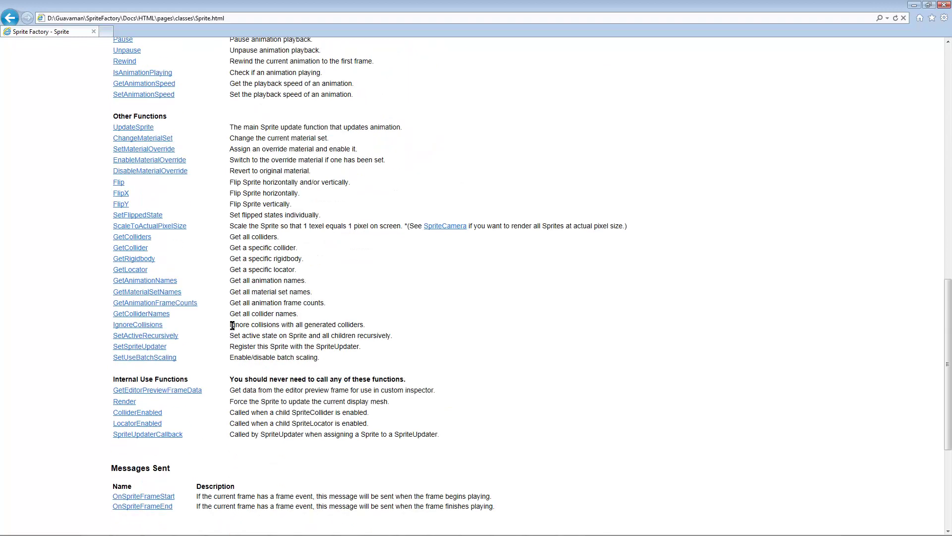